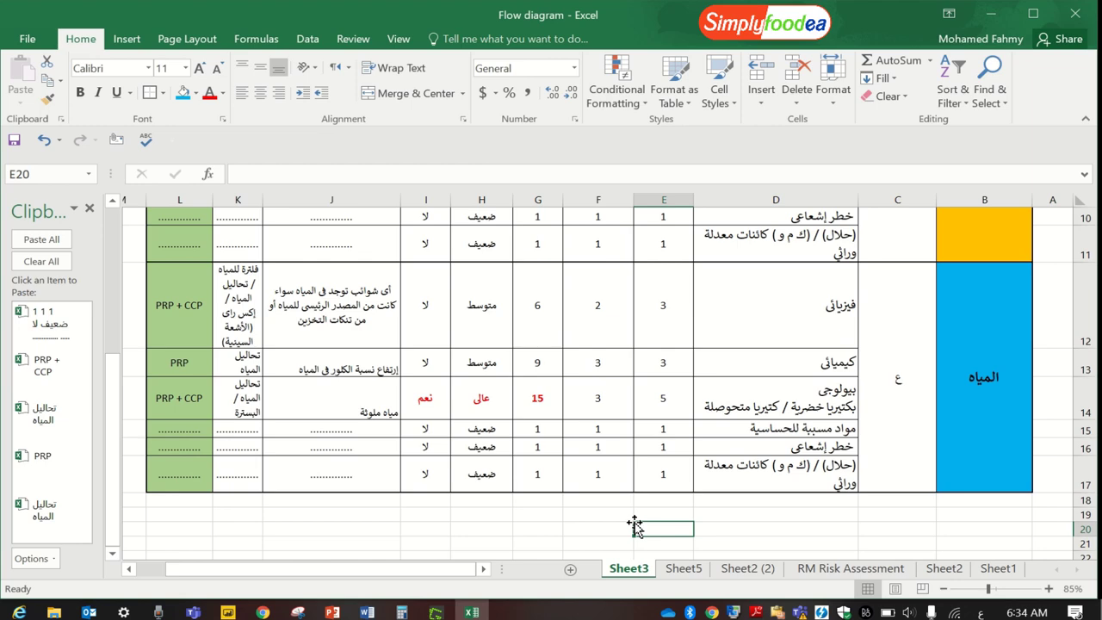
Clear all collected clipboard items and fill the merged المياه cell (B12:B17) down over rows 18 to 23.
click(41, 261)
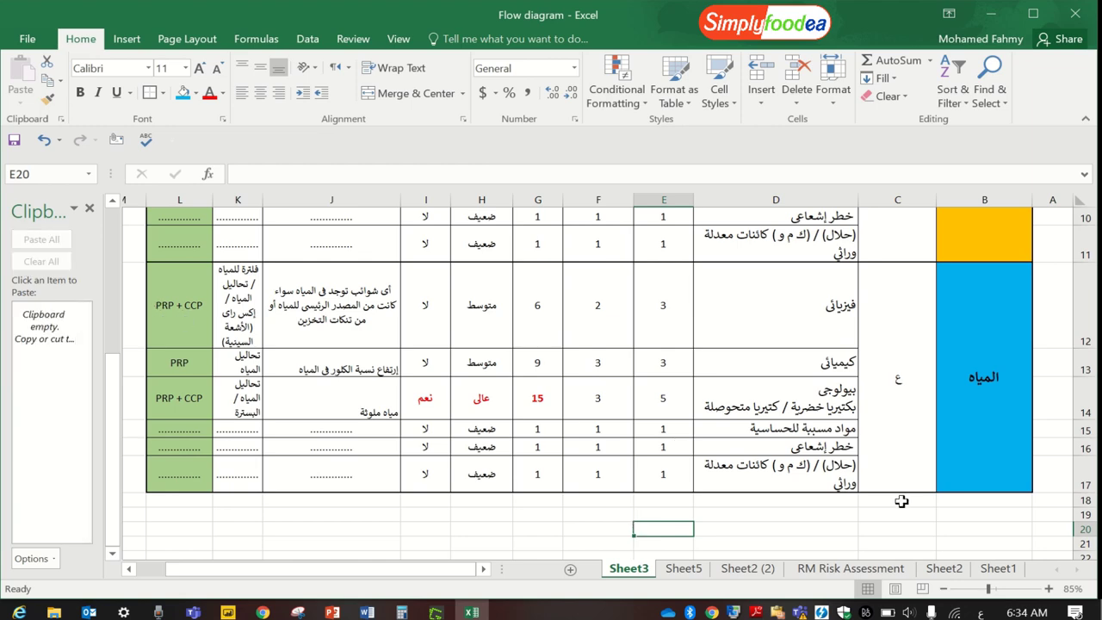
scroll(900, 501, up, 3)
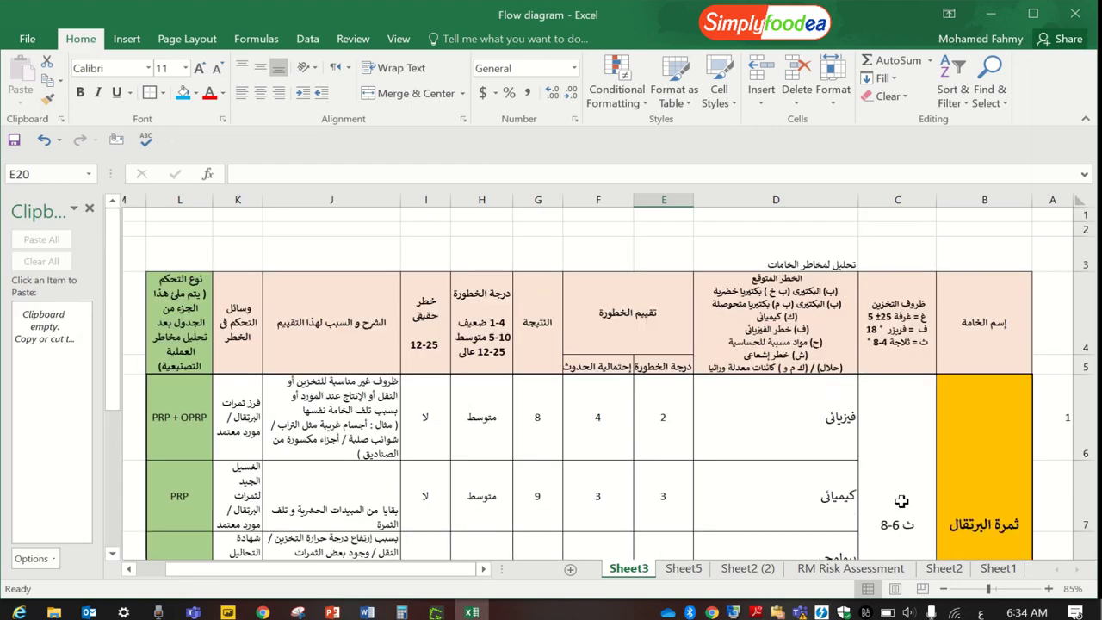
scroll(901, 501, down, 4)
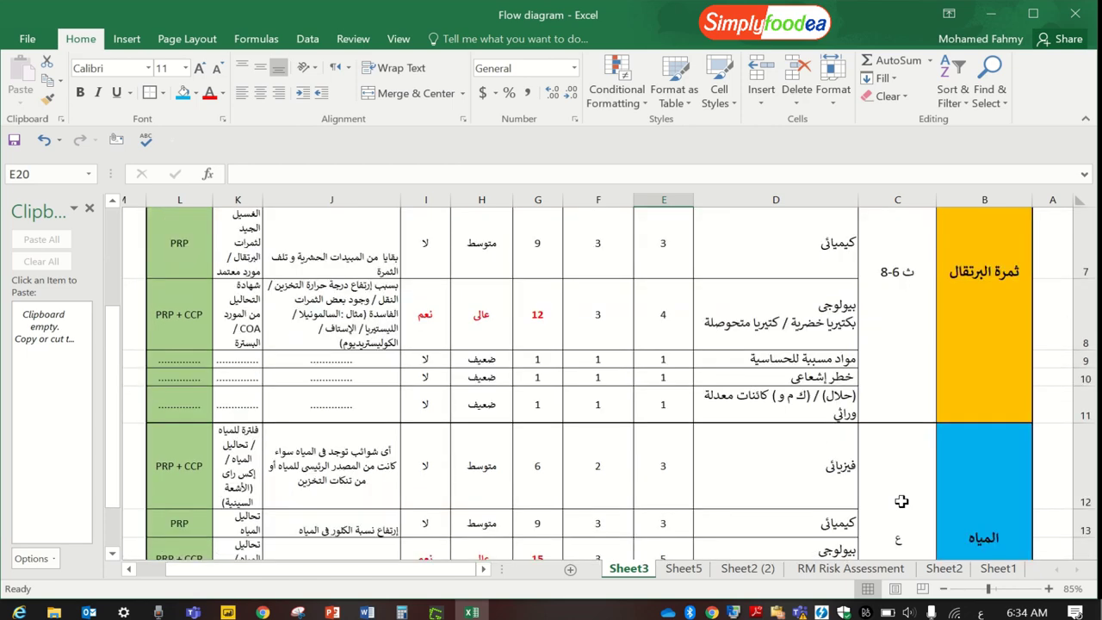
click(956, 328)
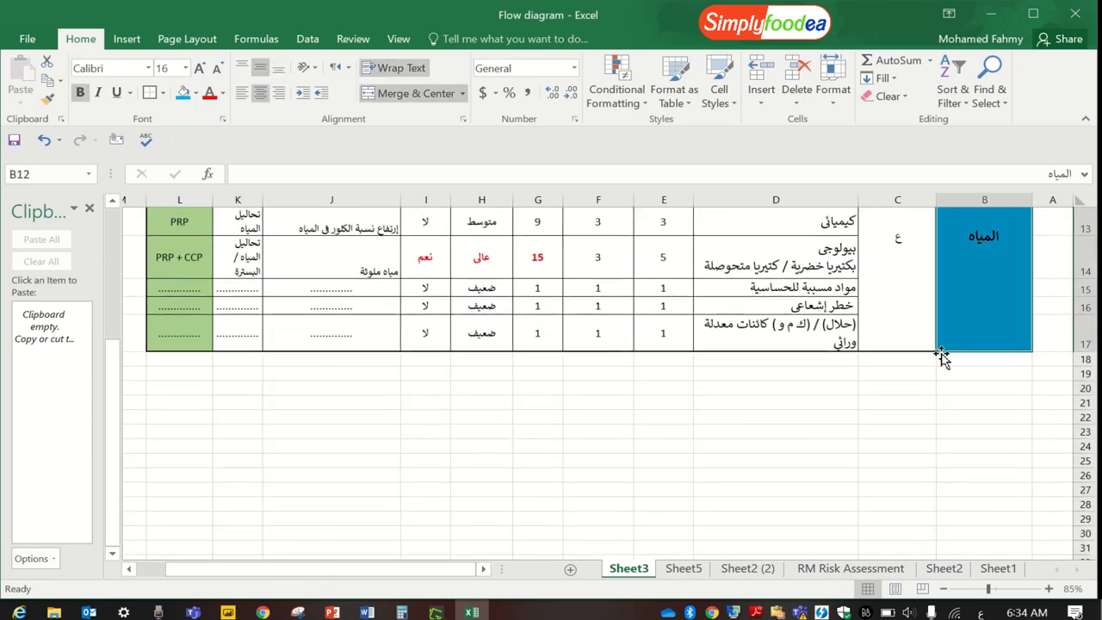
drag(940, 352, 944, 392)
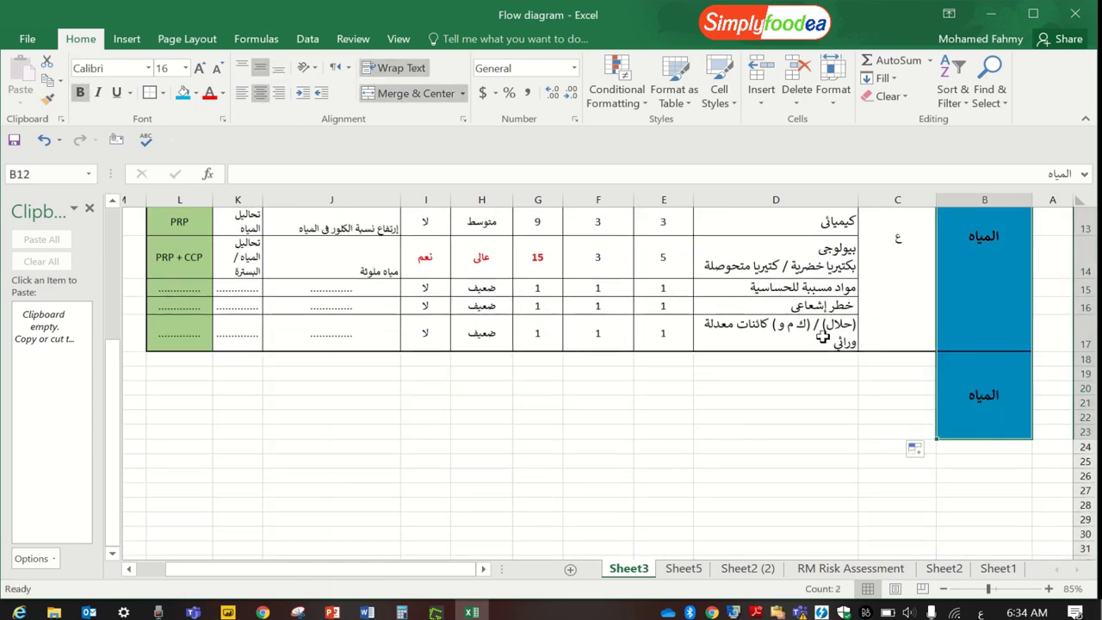
Fill the six hazard types in D12:D17 down into D18:D23 beside the new material cell.
click(818, 325)
scroll(819, 319, up, 3)
drag(819, 318, 807, 453)
click(800, 450)
scroll(789, 345, down, 2)
scroll(780, 327, down, 1)
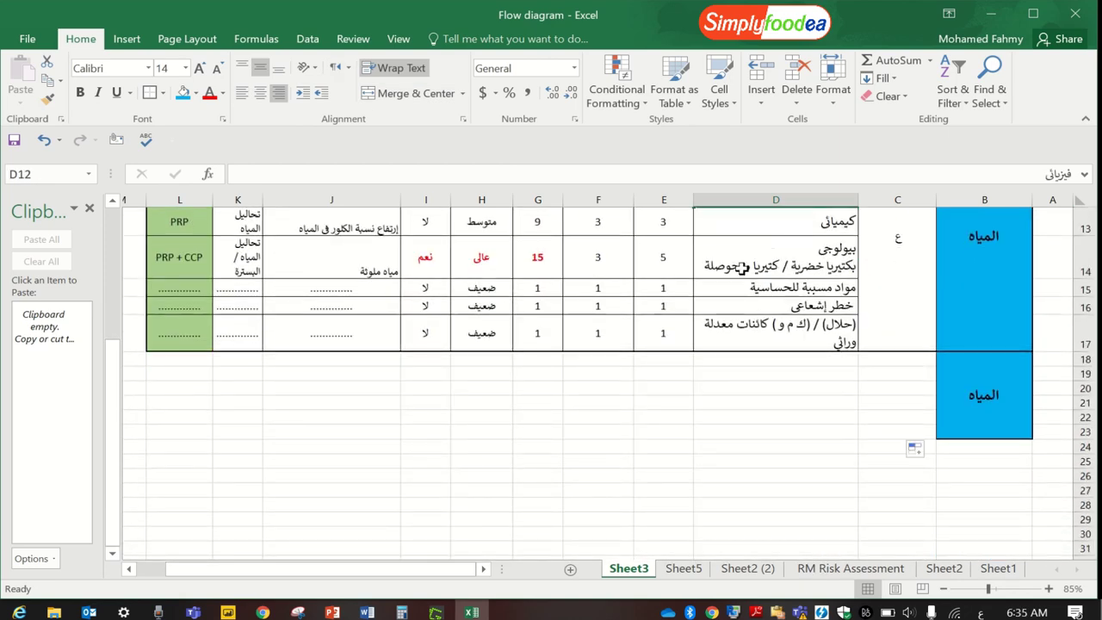
scroll(738, 310, up, 2)
drag(738, 315, 727, 521)
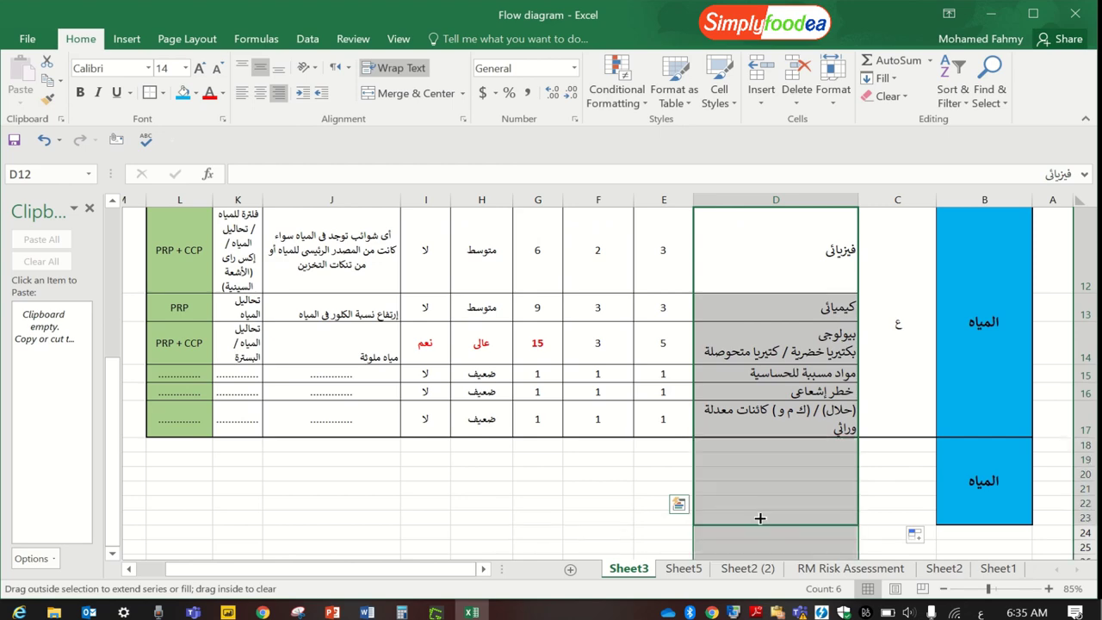
click(900, 465)
scroll(903, 468, down, 1)
scroll(903, 467, down, 1)
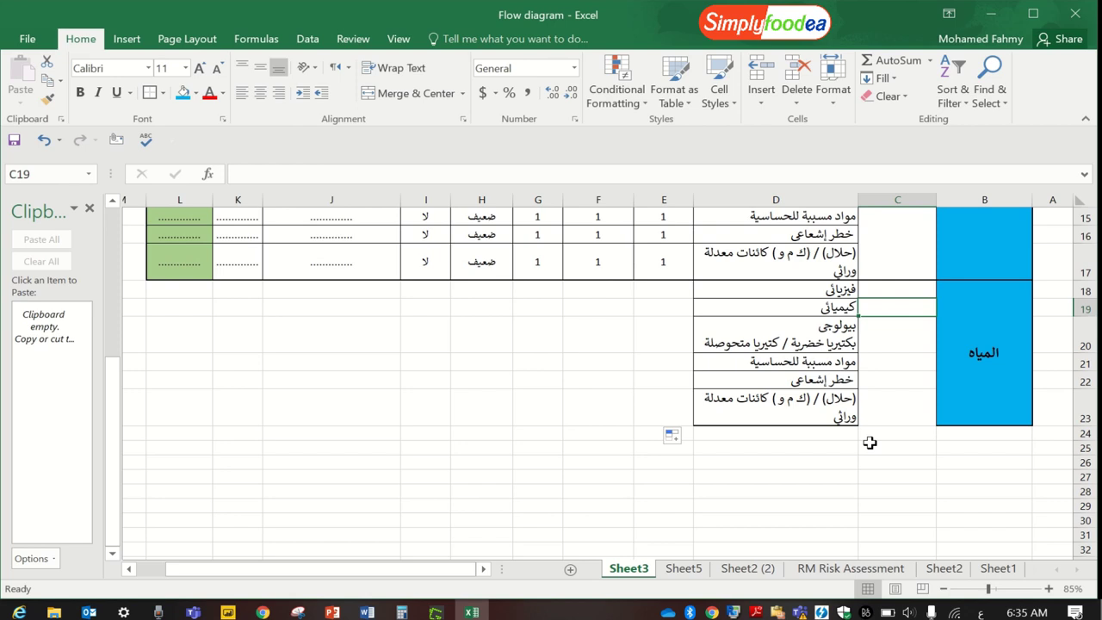
key(Down)
key(Down)
key(Down)
key(Down)
key(Down)
key(Down)
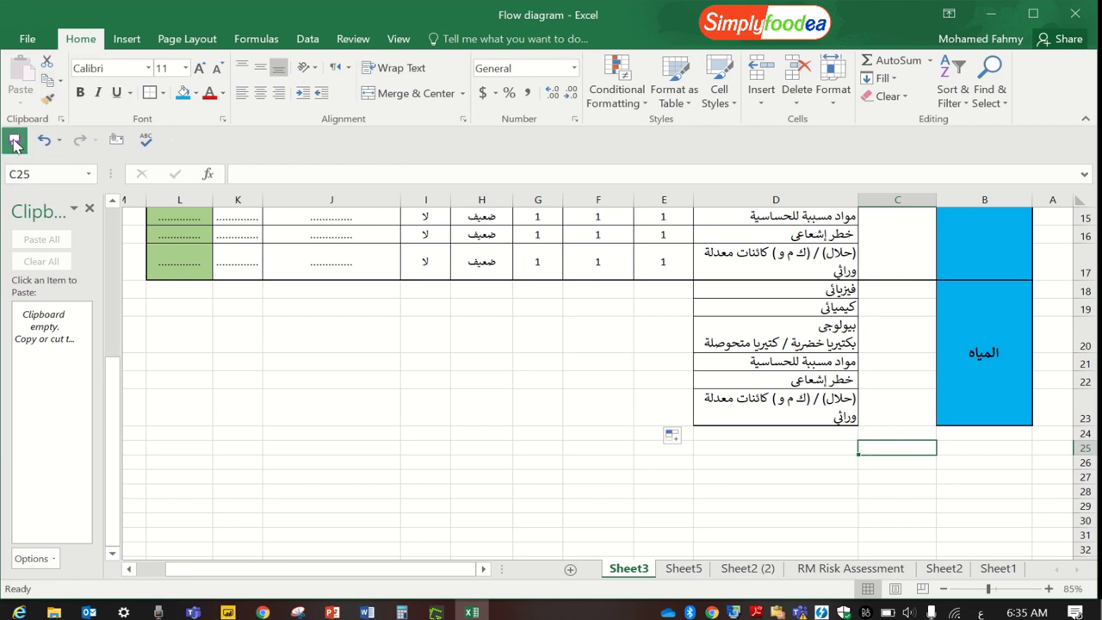
click(448, 361)
Enlarge the storage condition ع in merged cell C12 to font size 16.
scroll(715, 383, up, 1)
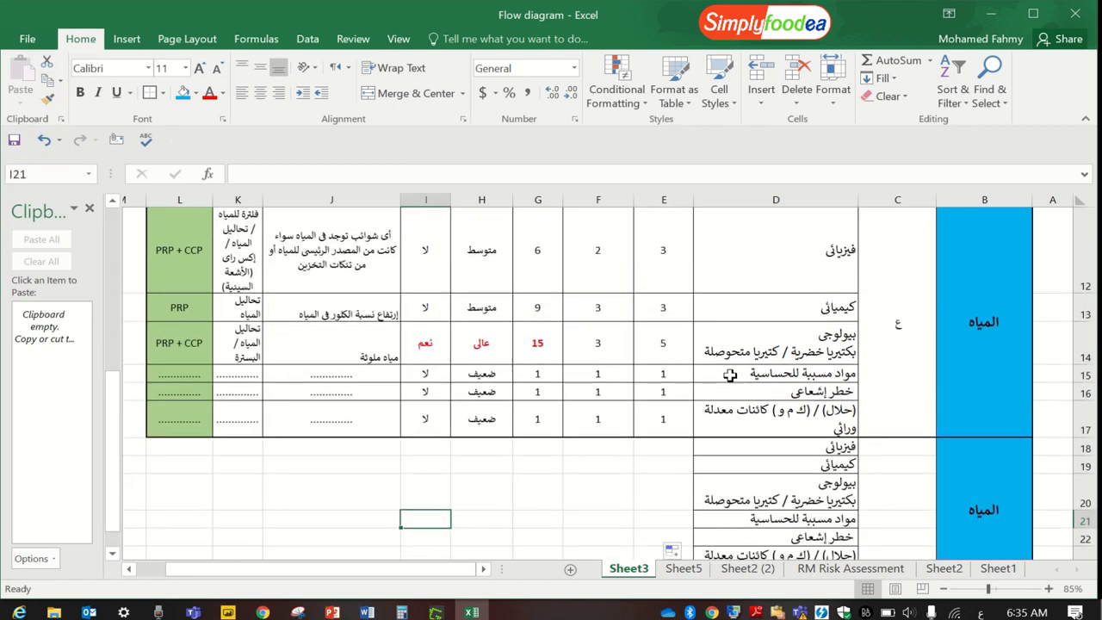
click(899, 321)
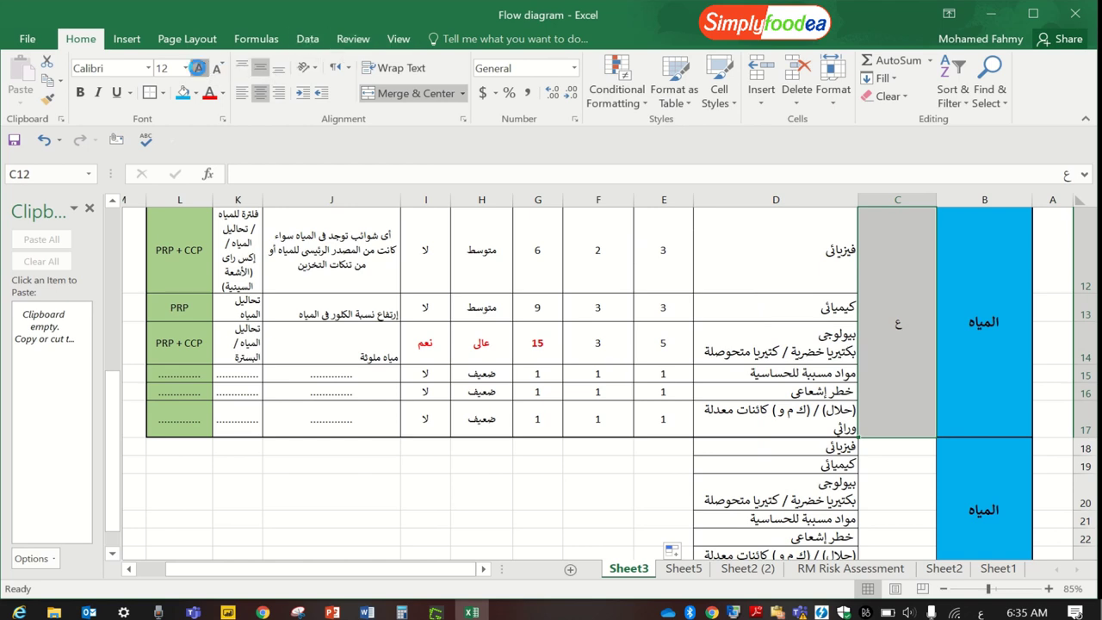
click(198, 67)
click(198, 67)
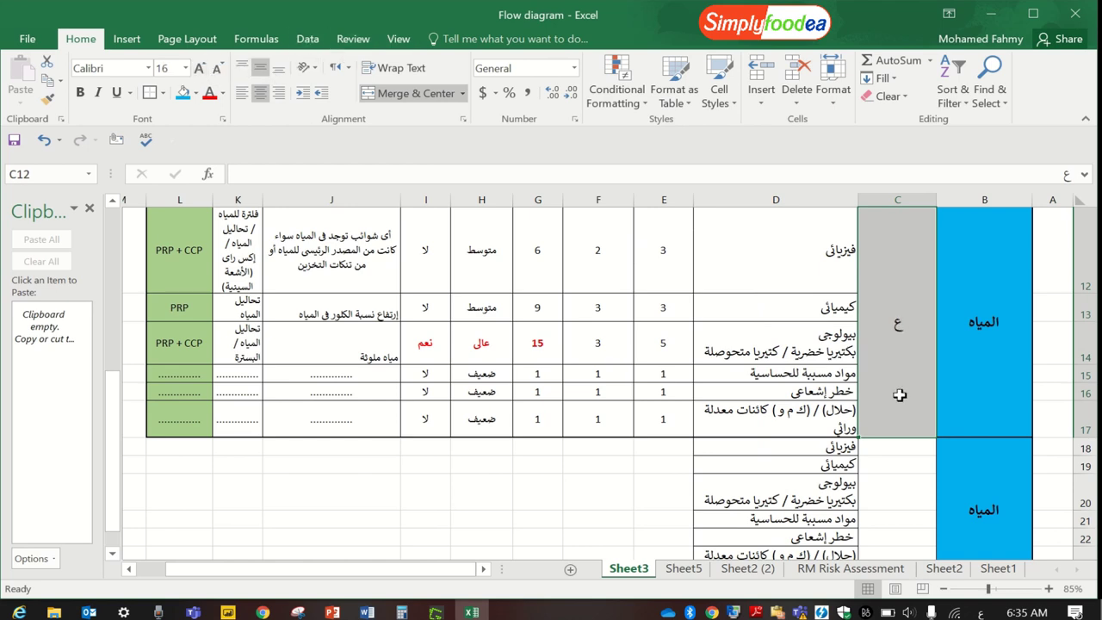
Merge and center C18:C23 and enter "....." as the storage condition.
scroll(899, 394, down, 1)
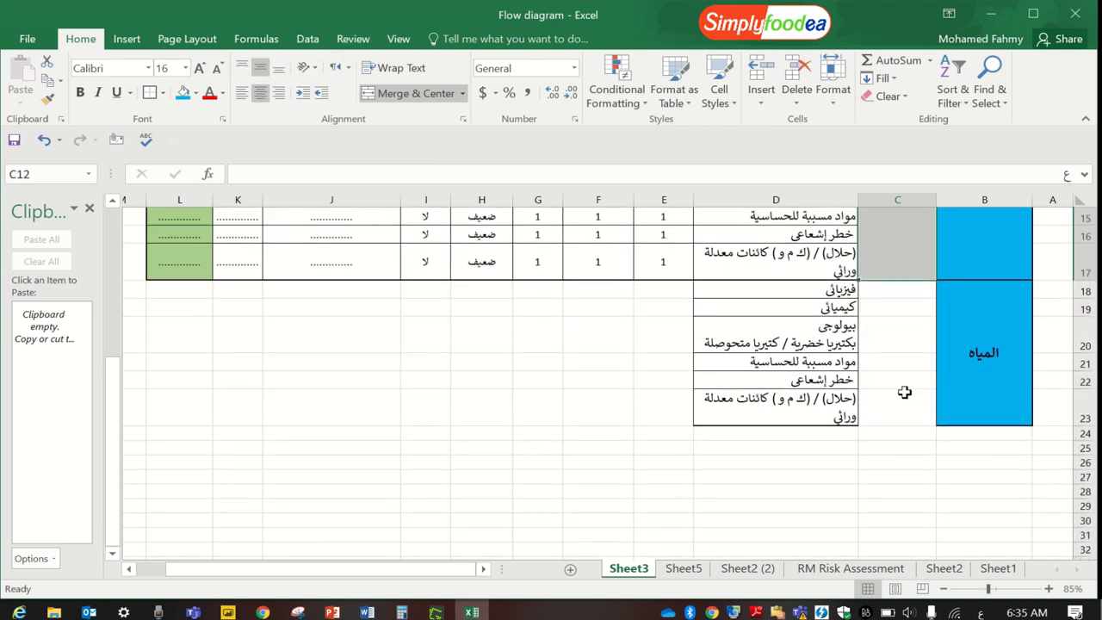
drag(892, 292, 895, 405)
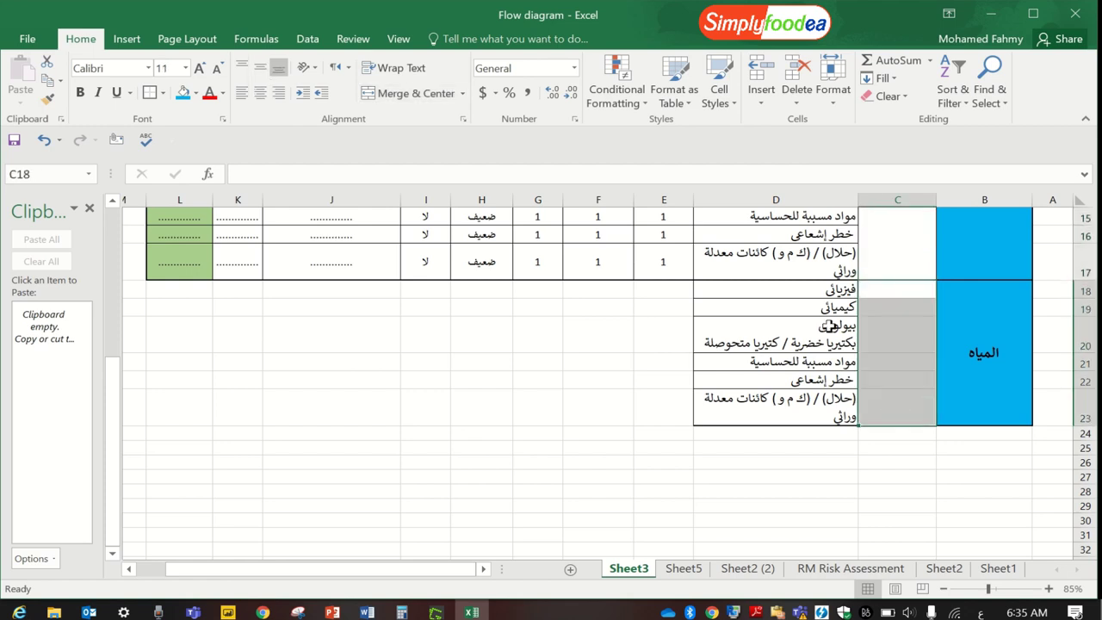
click(428, 96)
double_click(883, 353)
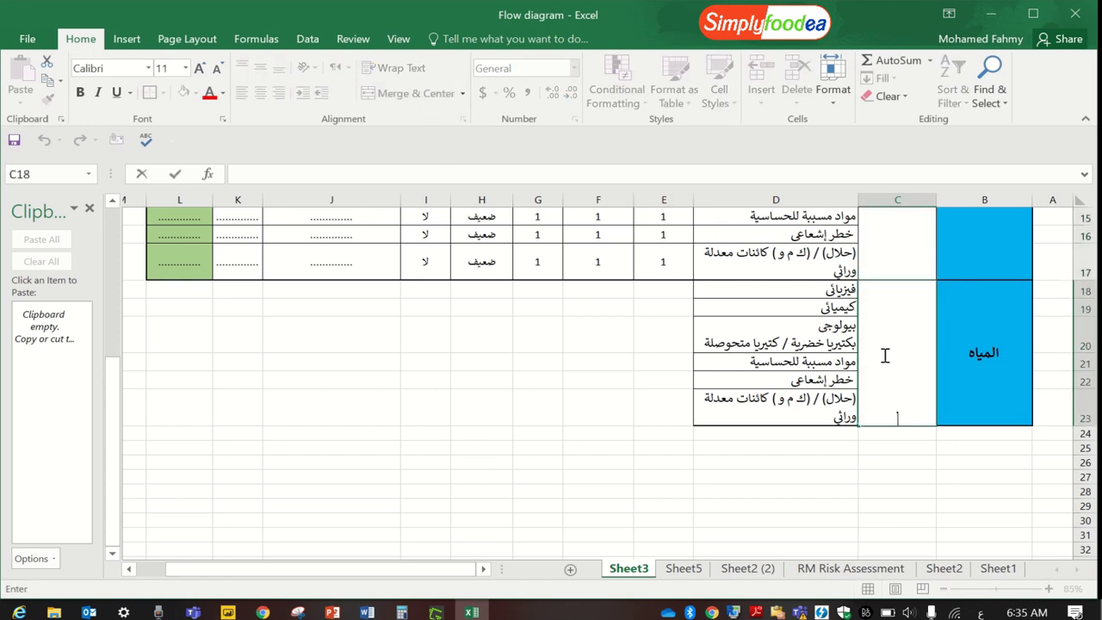
text(.....)
Replace the copied material name in B18 with الهواء.
click(1004, 353)
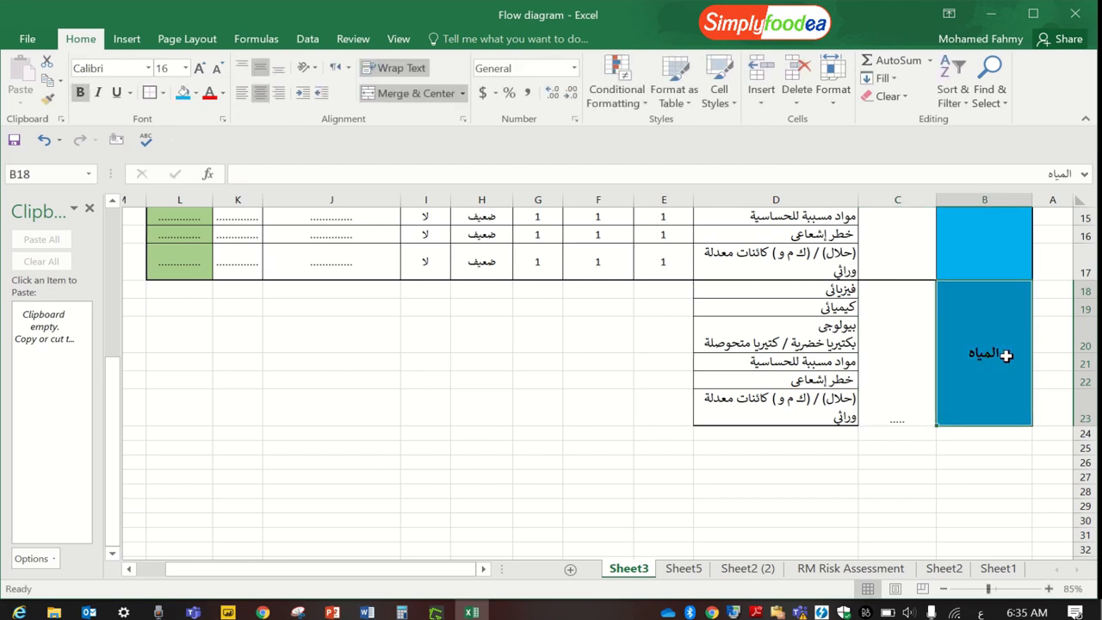
double_click(1006, 355)
double_click(1006, 355)
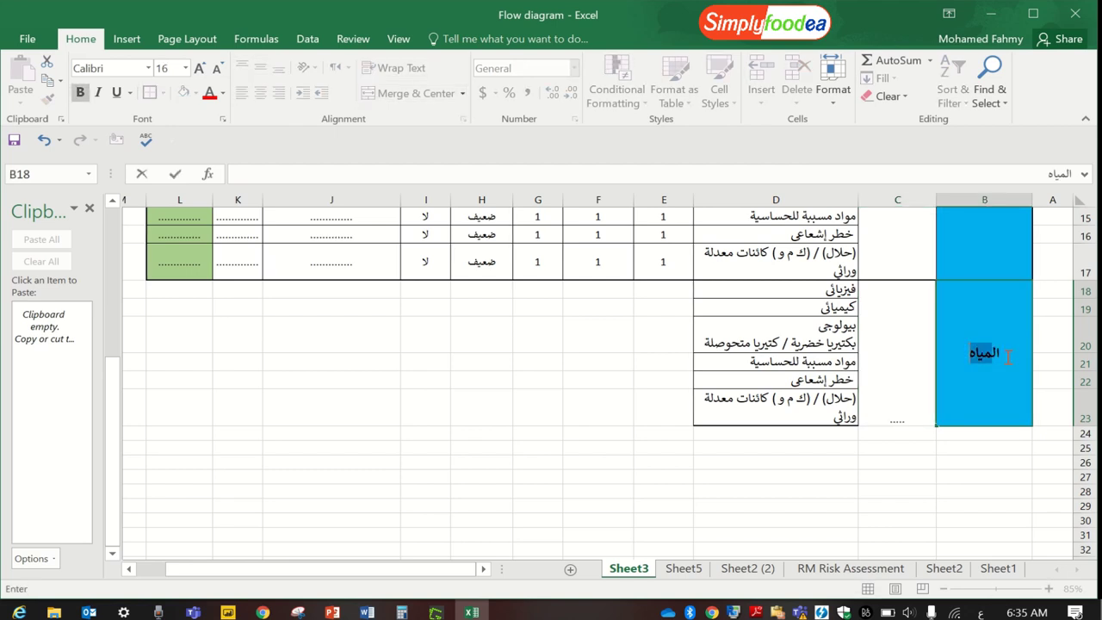
text(الهواء)
click(969, 491)
Apply all borders to the merged storage cell C18 and align its dots to the vertical middle.
click(863, 366)
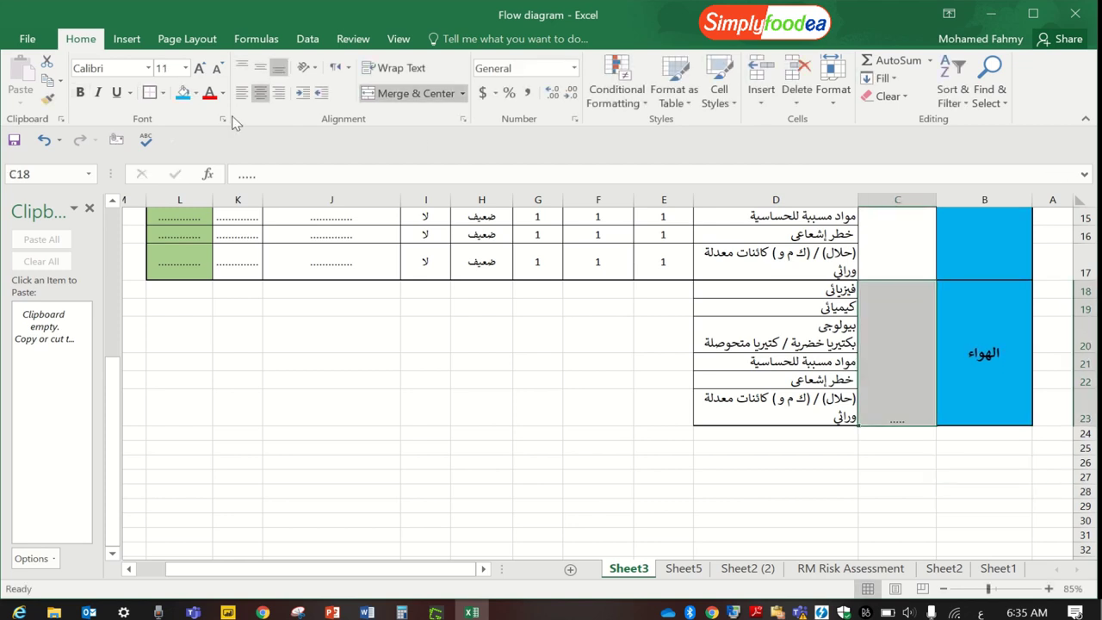
click(162, 92)
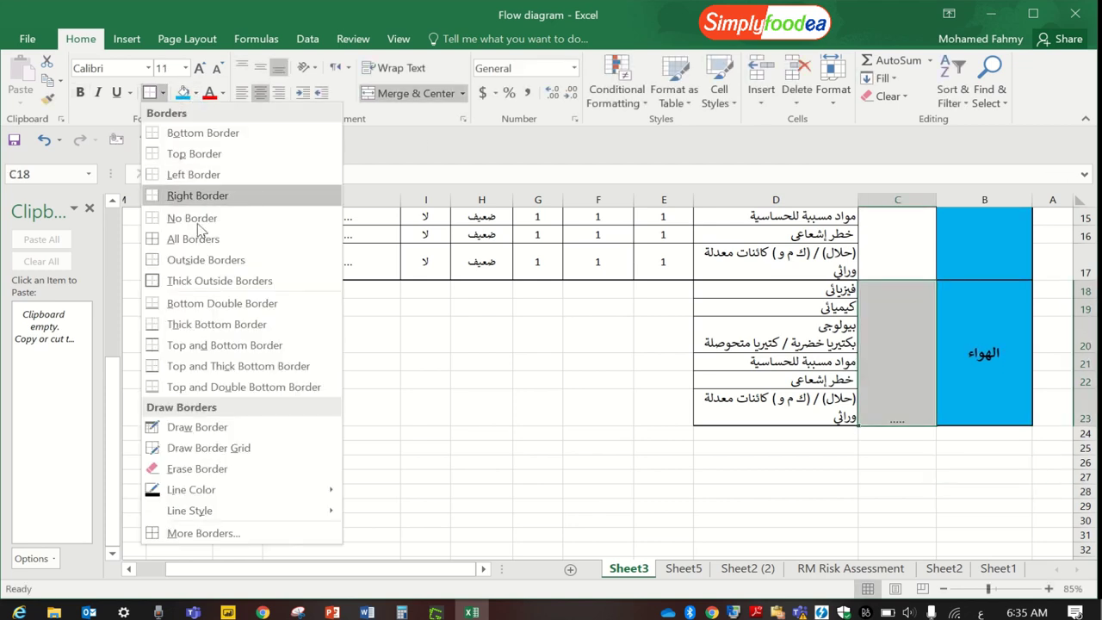
click(194, 239)
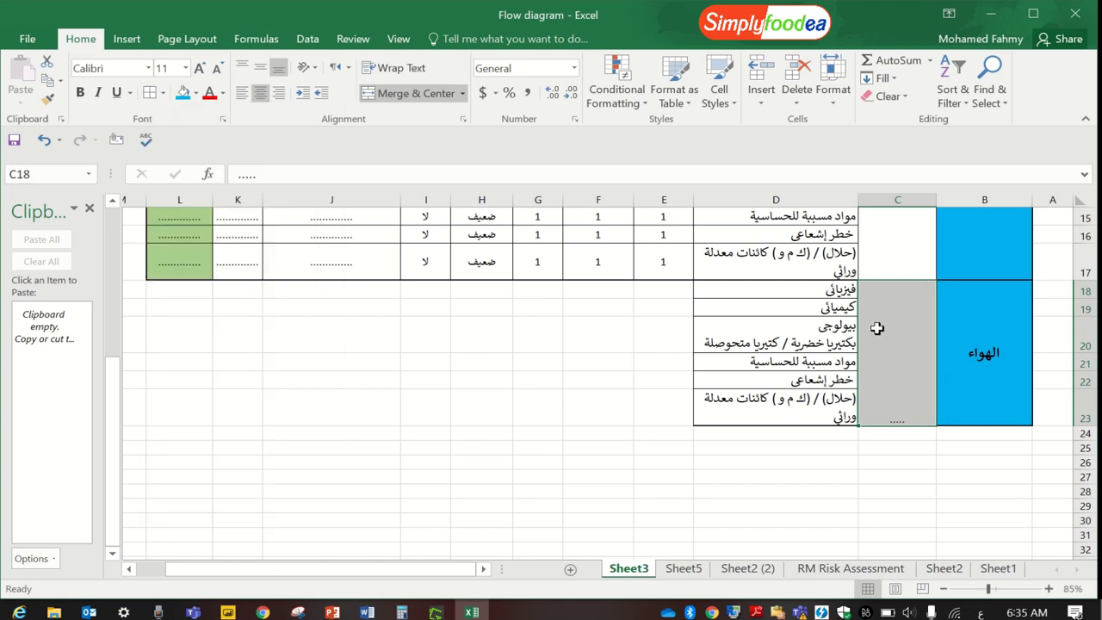
click(261, 69)
click(524, 376)
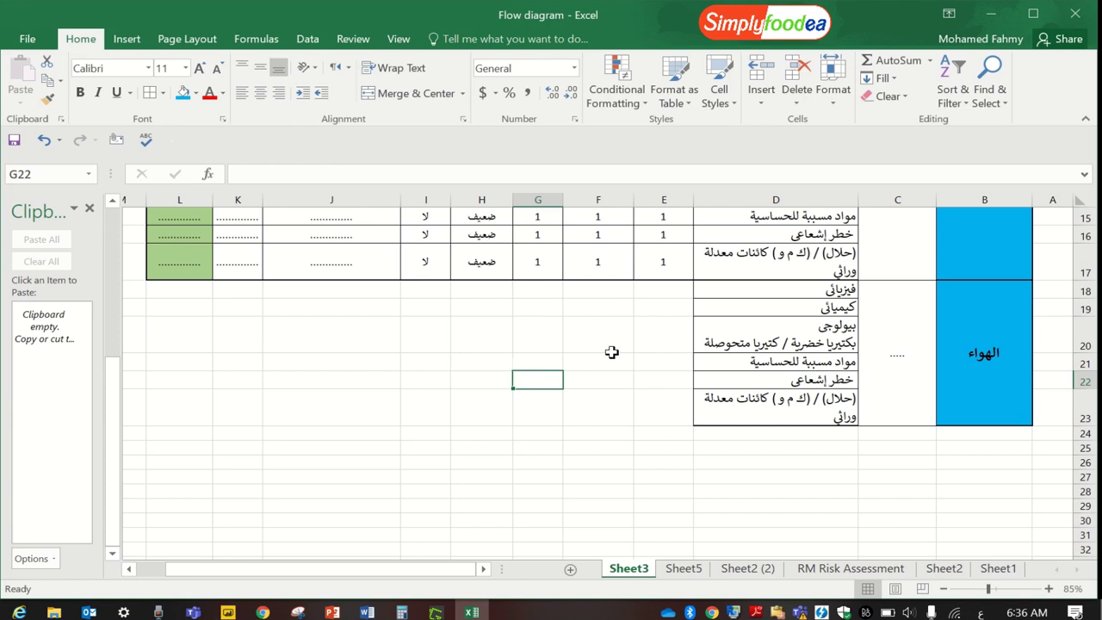
Apply all borders to the empty assessment cells E18:L23 and save the workbook.
drag(676, 288, 664, 303)
drag(408, 355, 172, 411)
click(146, 140)
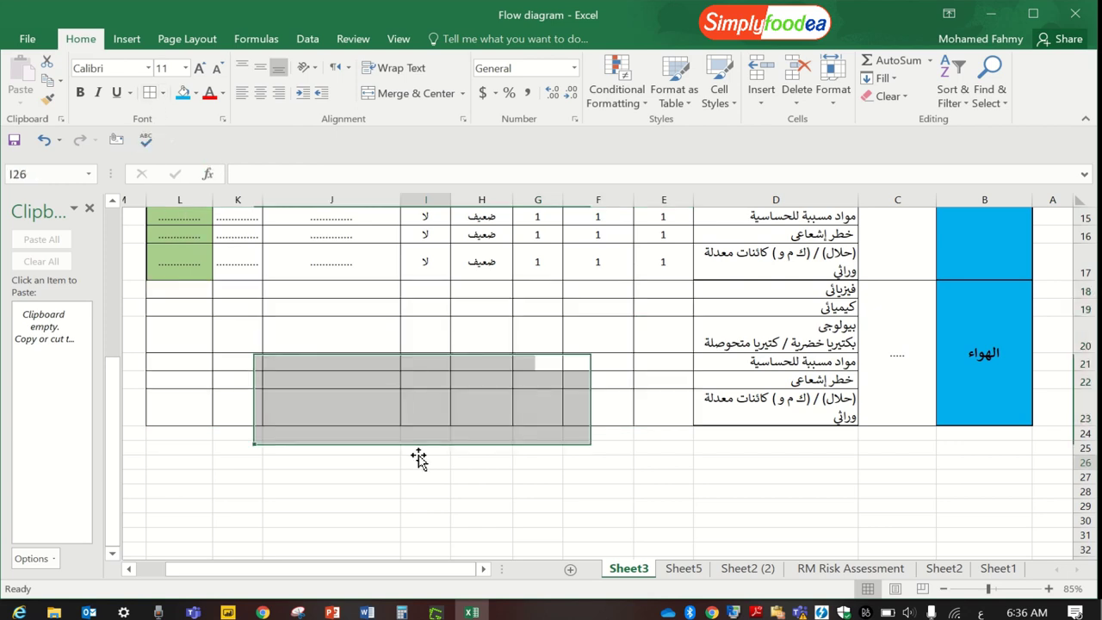
click(422, 459)
key(ctrl+s)
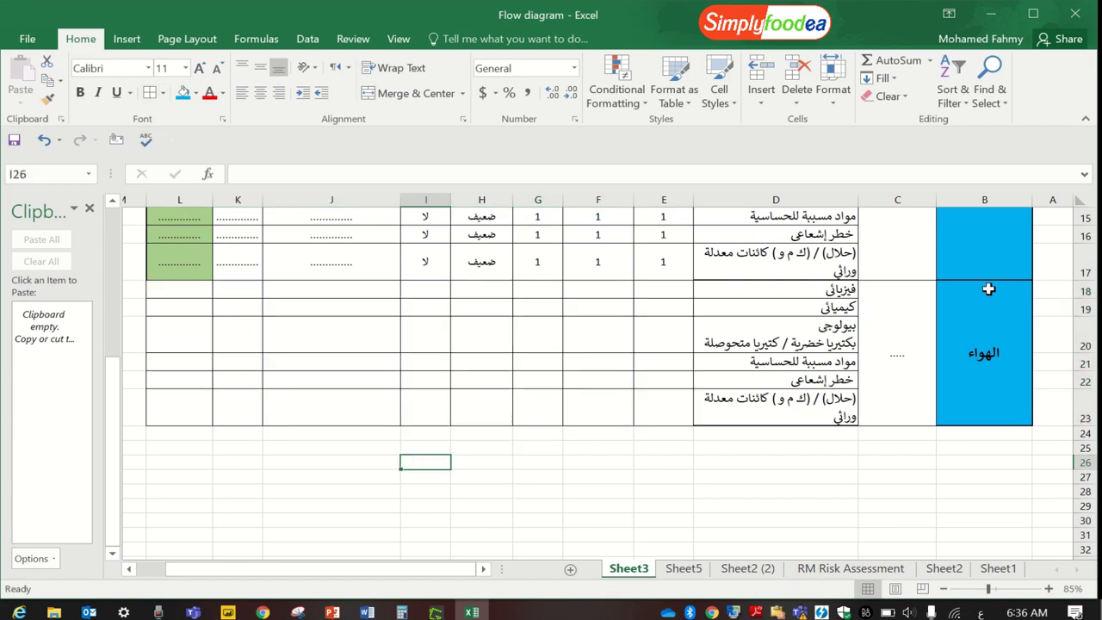
Try a thick outside border around the new block B18:L23, and undo it.
drag(986, 288, 179, 411)
click(162, 93)
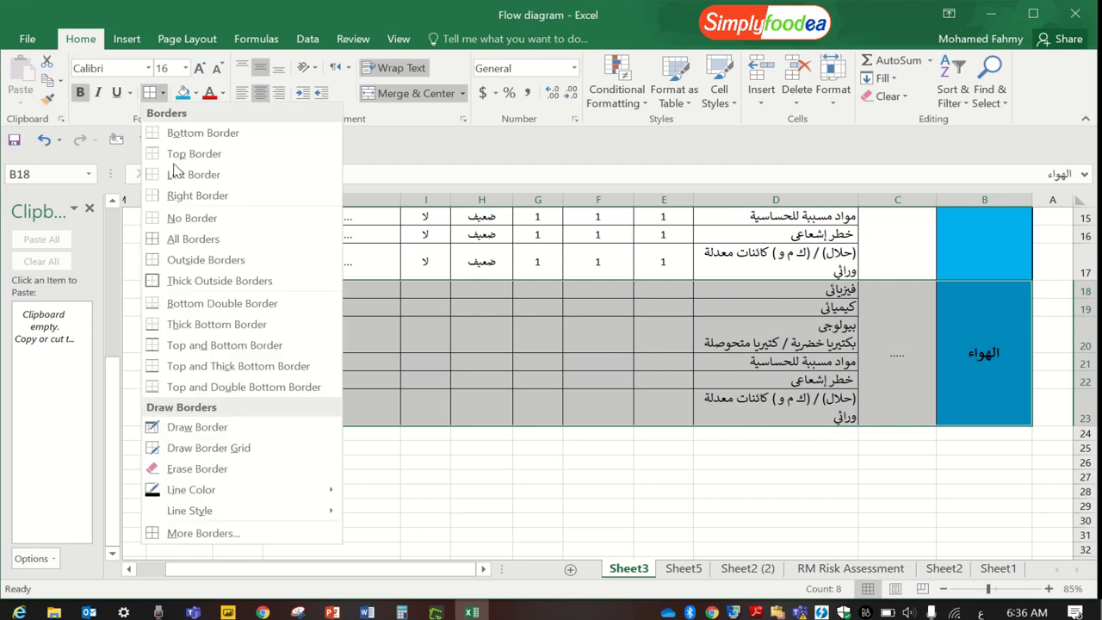
click(215, 275)
click(639, 355)
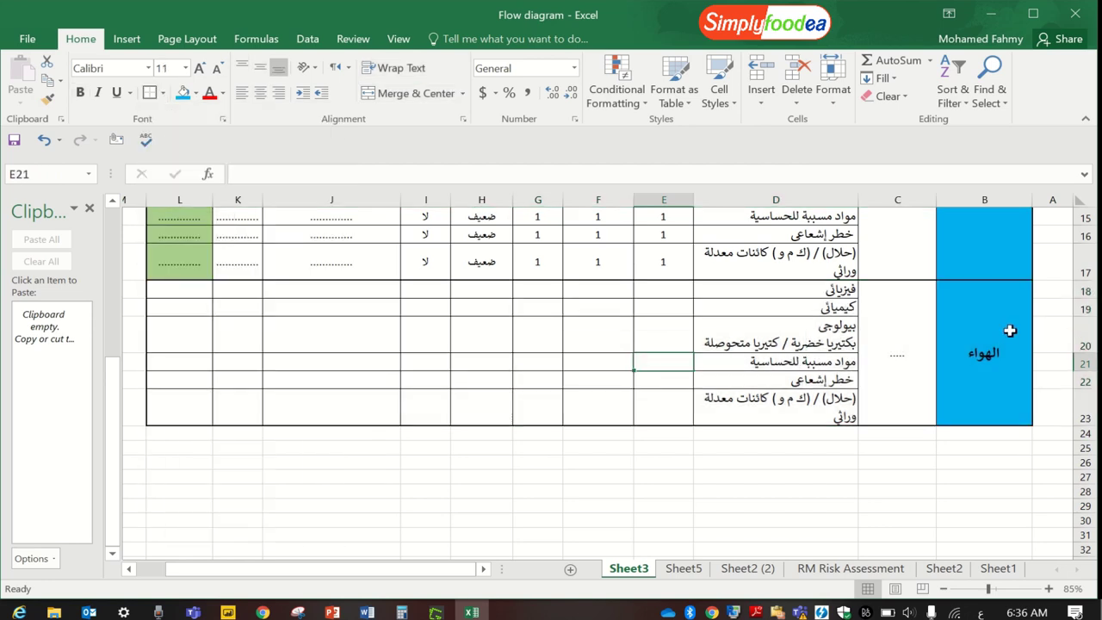
click(1006, 331)
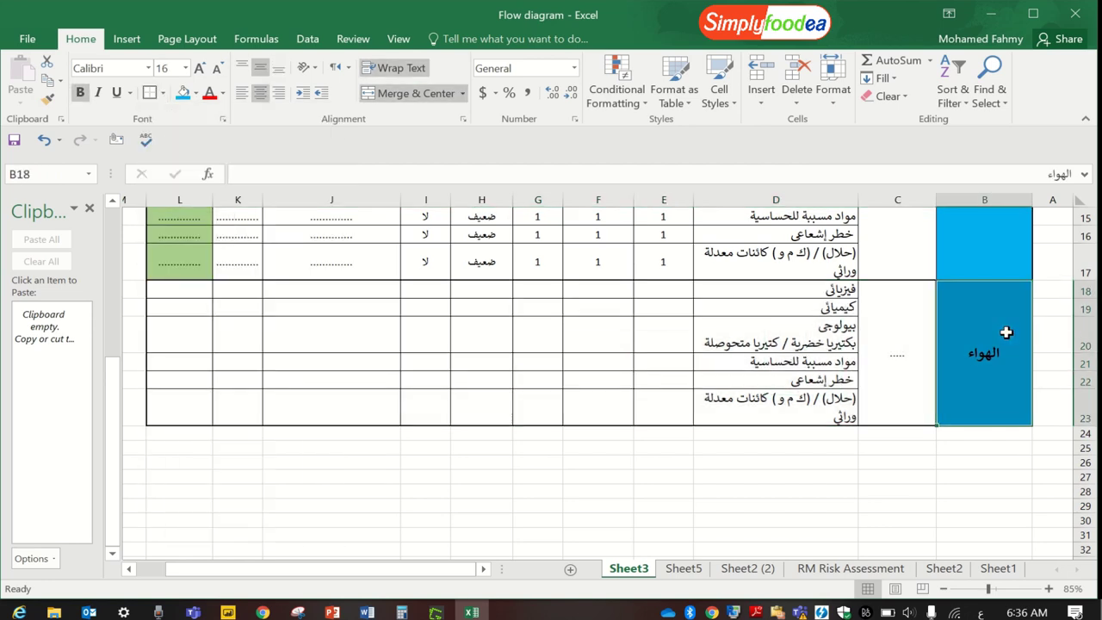
key(ctrl+z)
Remove the fill color from the الهواء block B18:L23.
click(196, 93)
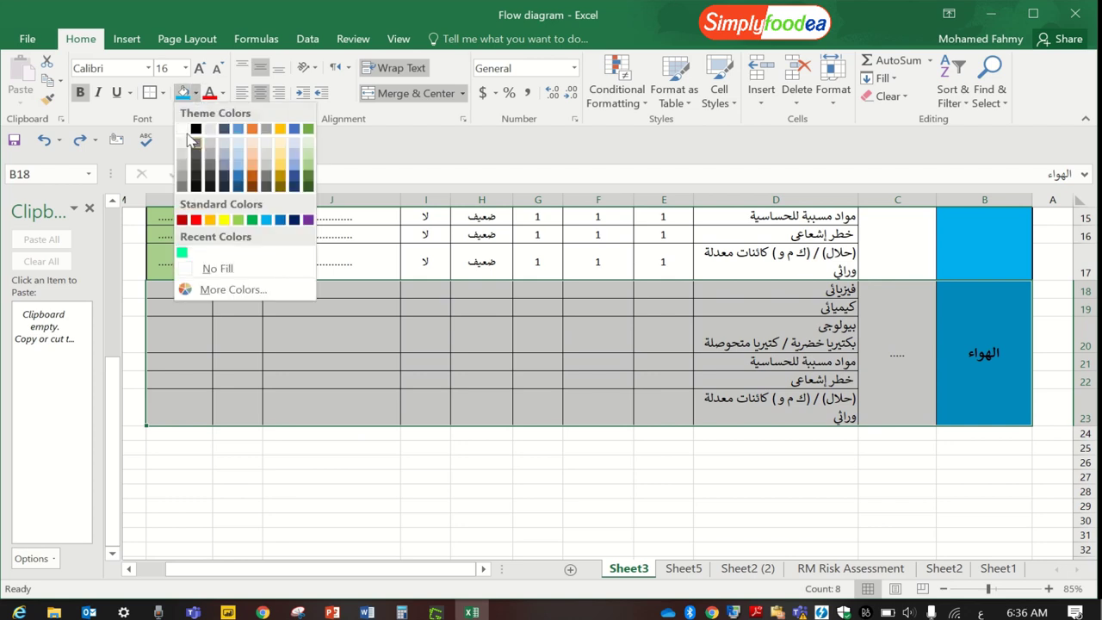
click(215, 266)
click(486, 380)
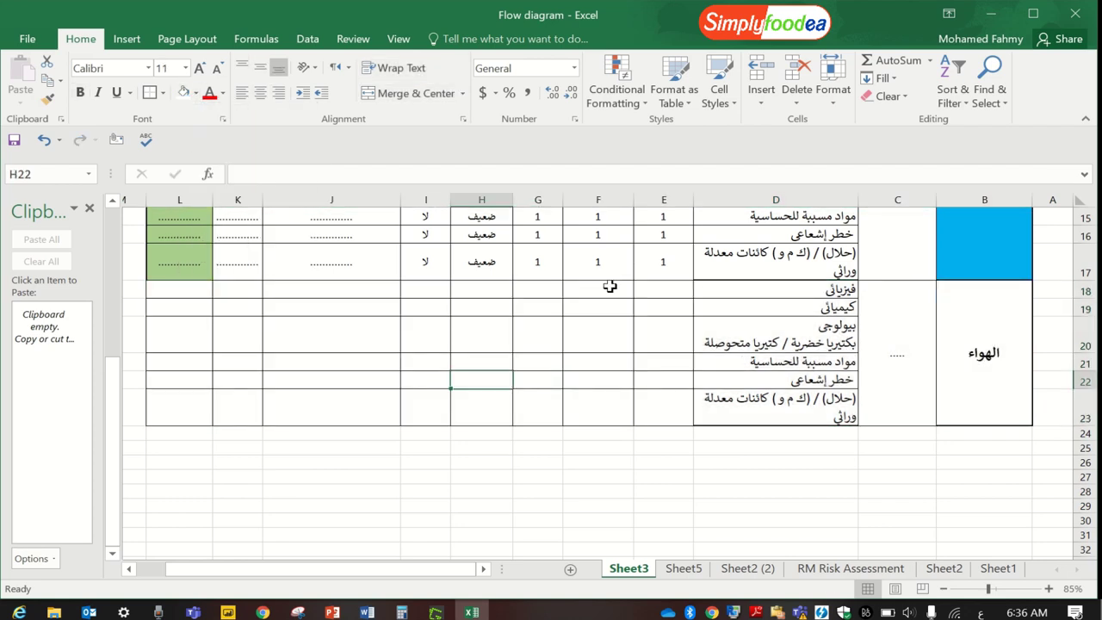
Rate the physical hazard of الهواء in row 18 with severity 1, likelihood 2 and result 2.
click(647, 288)
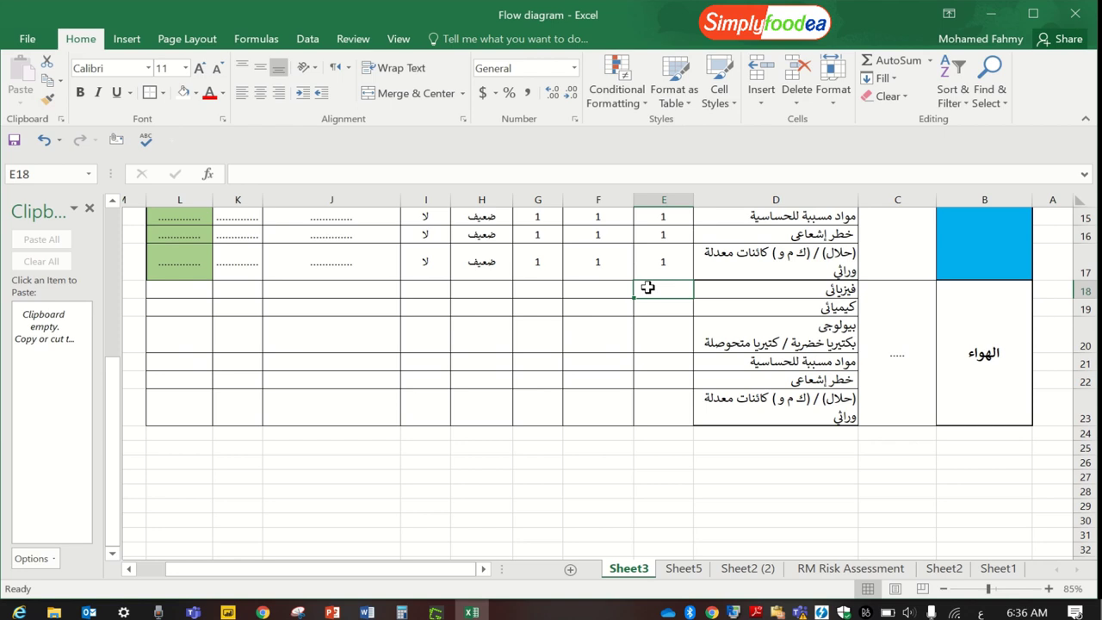
double_click(665, 288)
text(1)
click(595, 288)
text(2)
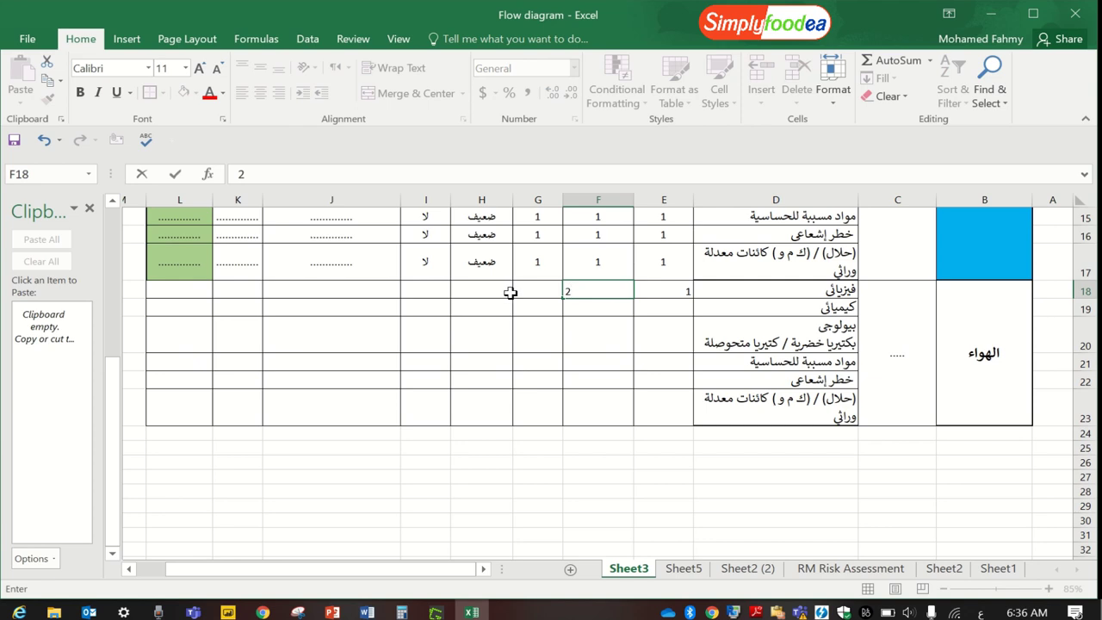
key(Tab)
text(2)
key(Tab)
Copy the risk level ضعيف from H17 to H18 and the answer لا from I17 to I18.
click(479, 267)
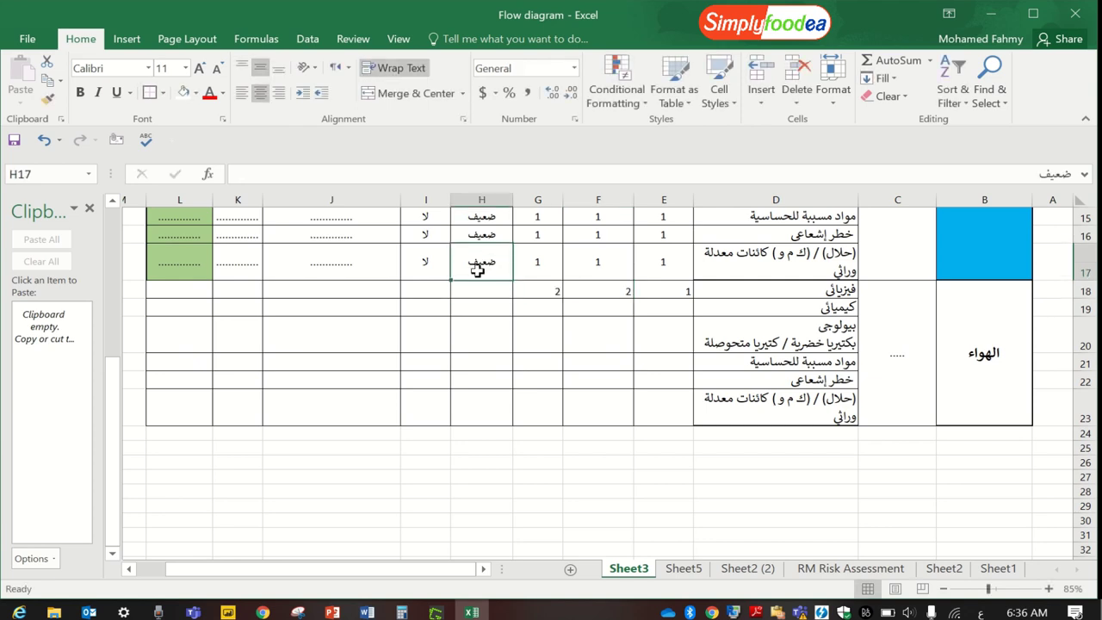
key(ctrl+c)
click(473, 290)
key(ctrl+v)
click(422, 276)
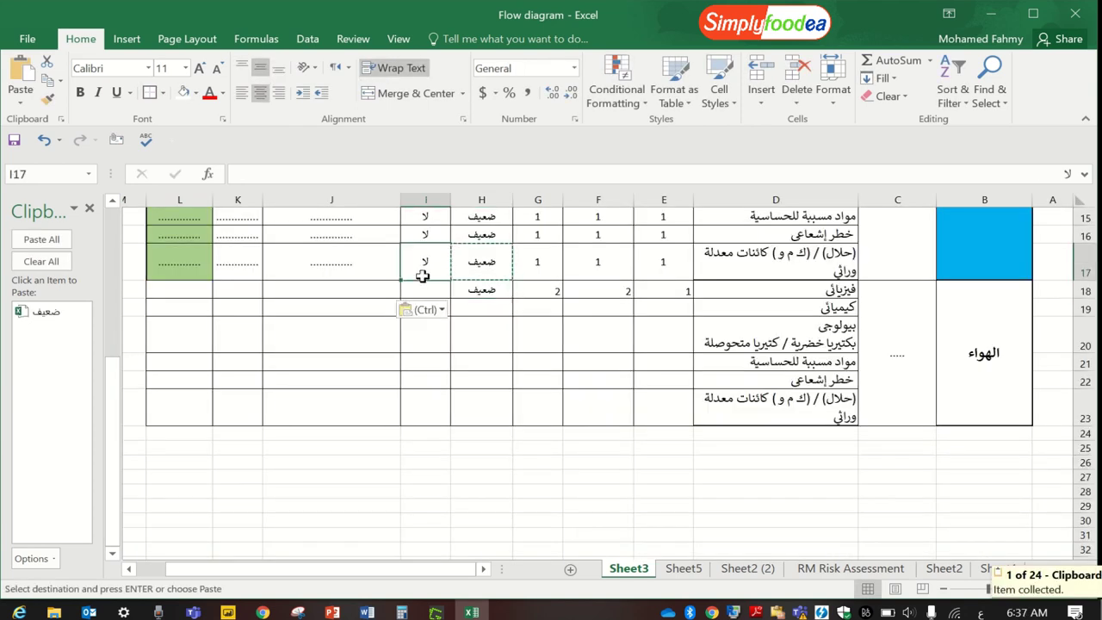
key(ctrl+c)
click(422, 291)
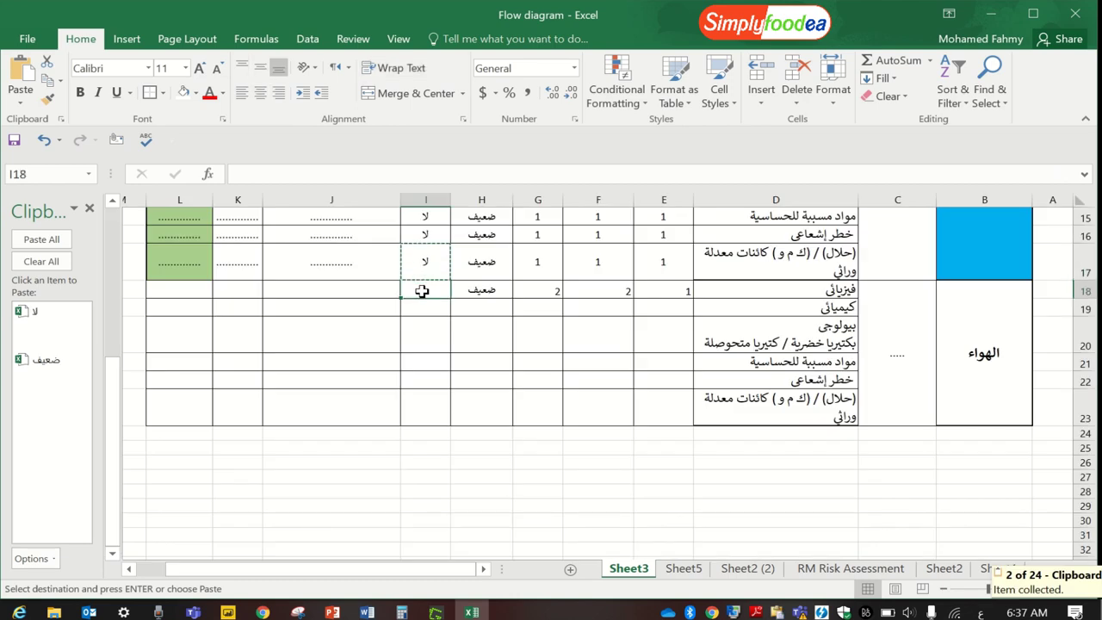
key(ctrl+v)
Enter the explanation تلوث للهواء بالأتربة و الغبار in J18 for the physical hazard of الهواء.
click(365, 290)
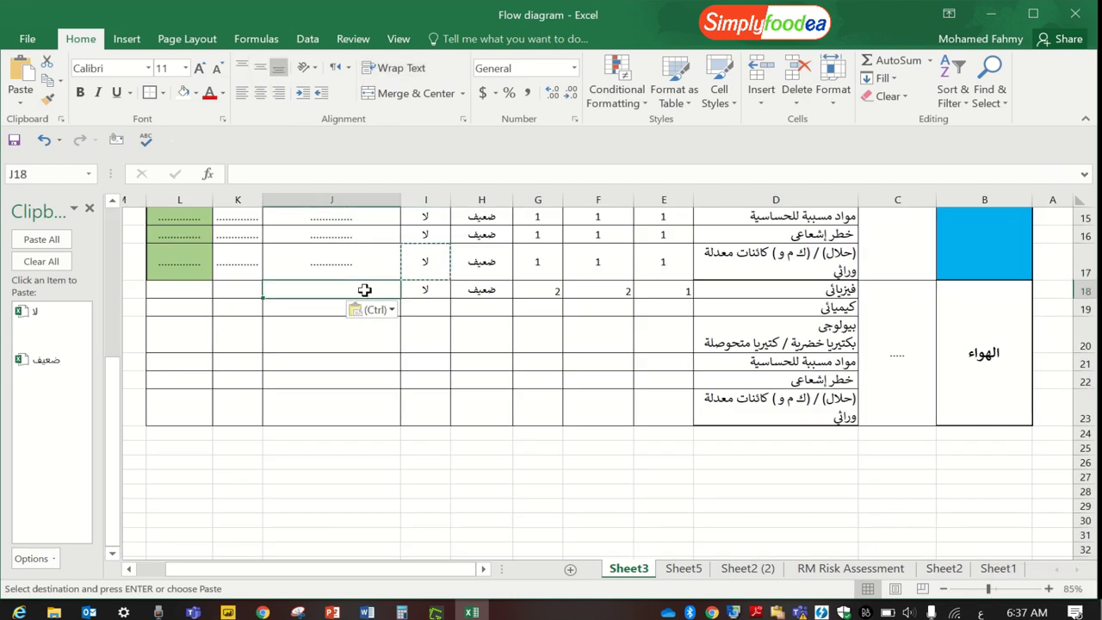
text(تلو)
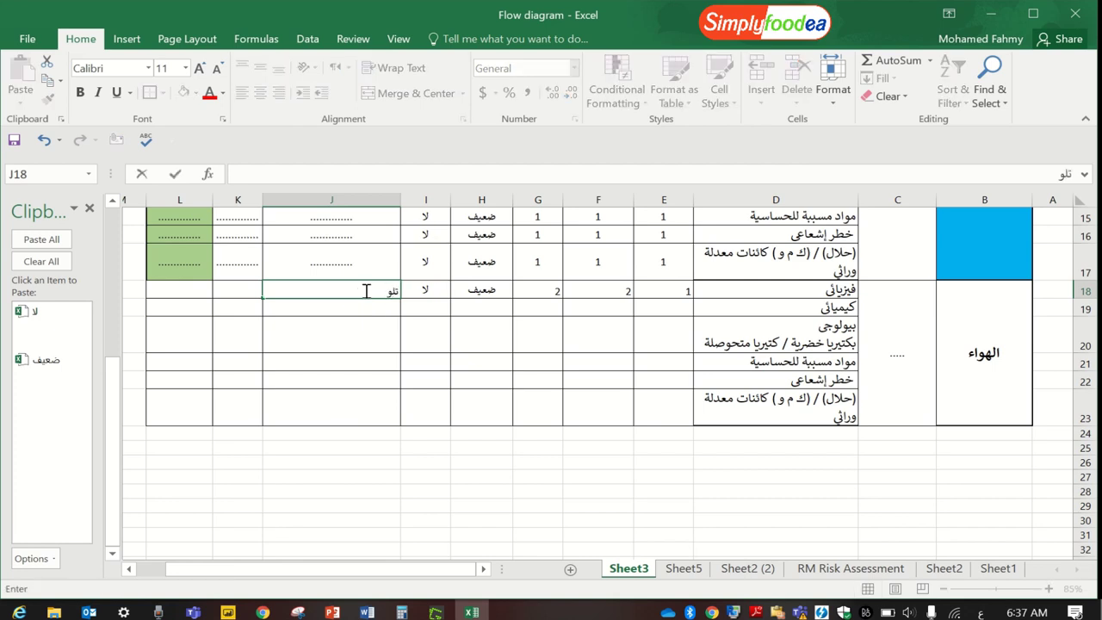
text(ث للهواء بالأتربة)
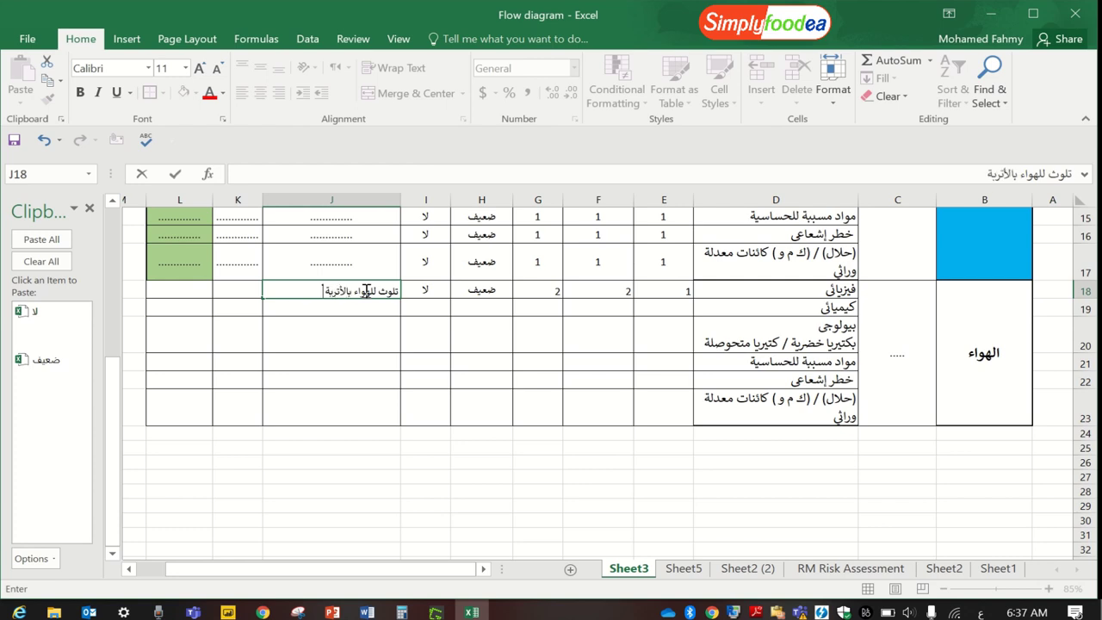
text( و الغبار)
key(Tab)
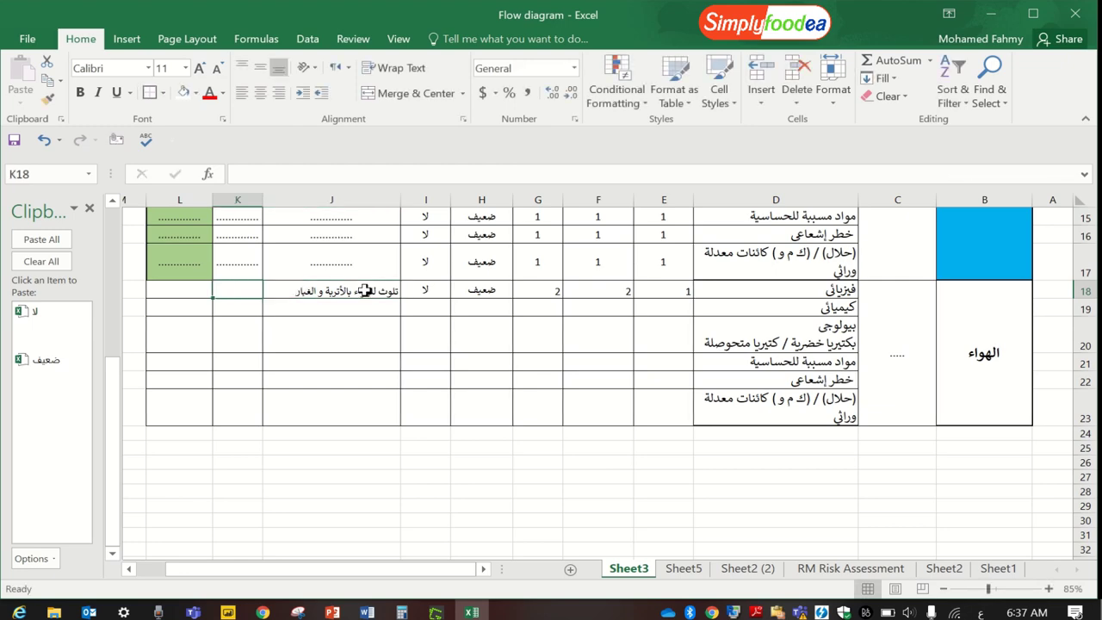
Enter the control measures فلاتر لتنقية الهواء (هيبا فلتر ) and, on a new line, تحليل الهواء in K18, and save the workbook.
scroll(365, 291, up, 5)
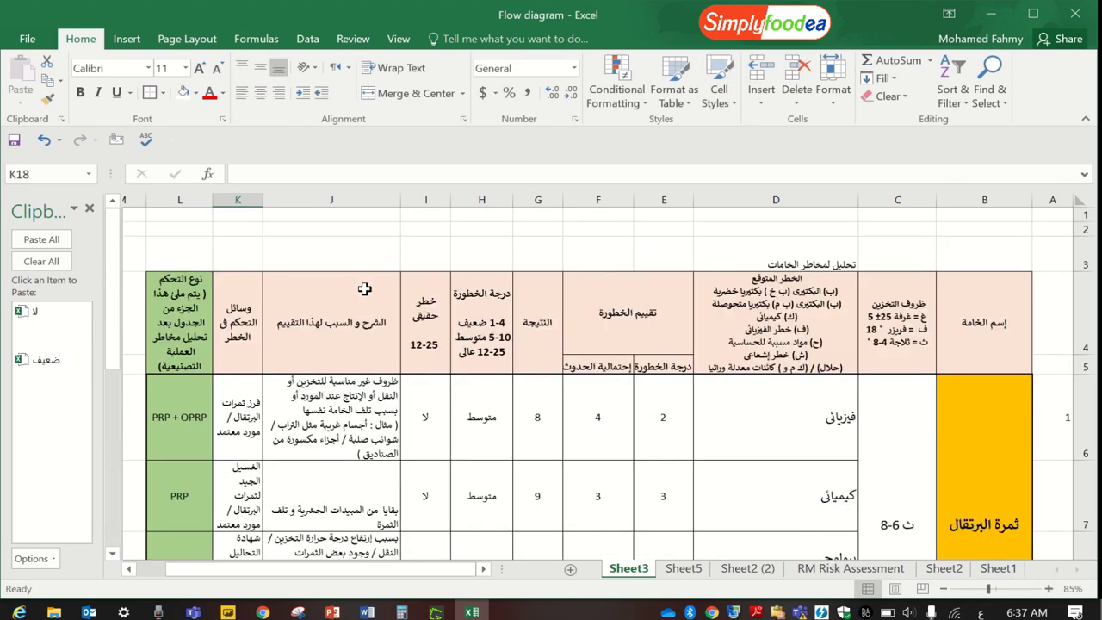
scroll(365, 291, down, 5)
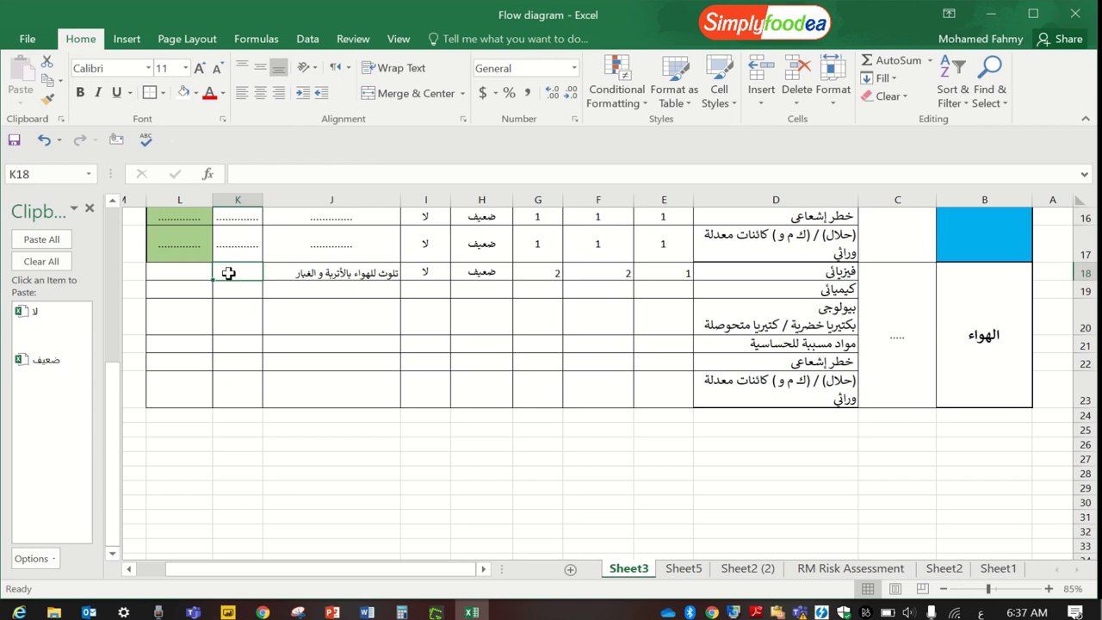
text(فلاتر ع)
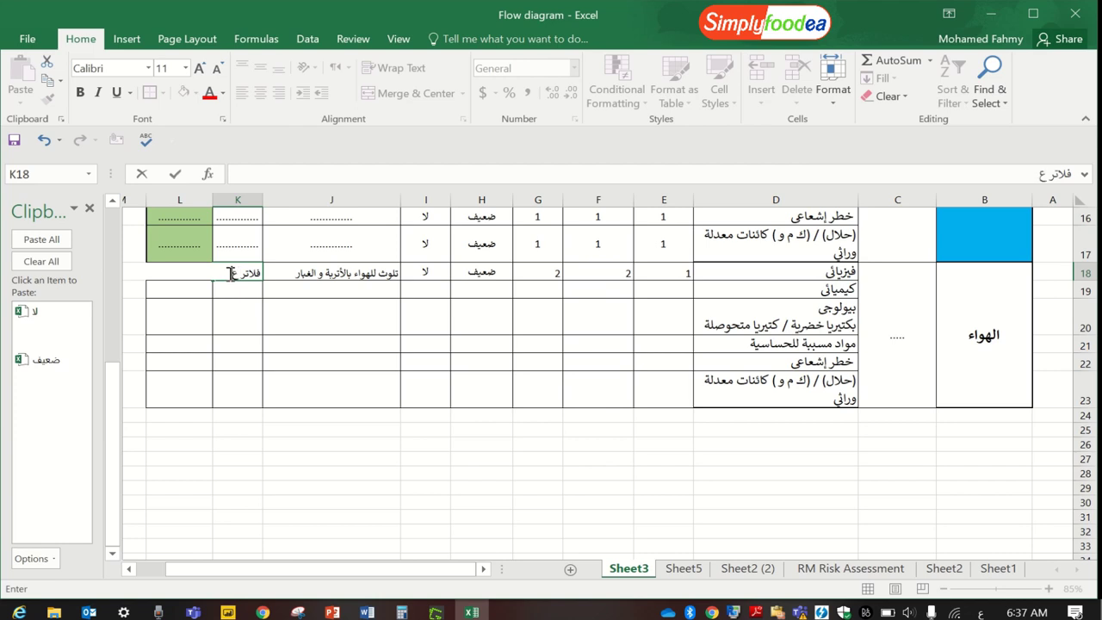
key(BackSpace)
text(لتنقية الهواء)
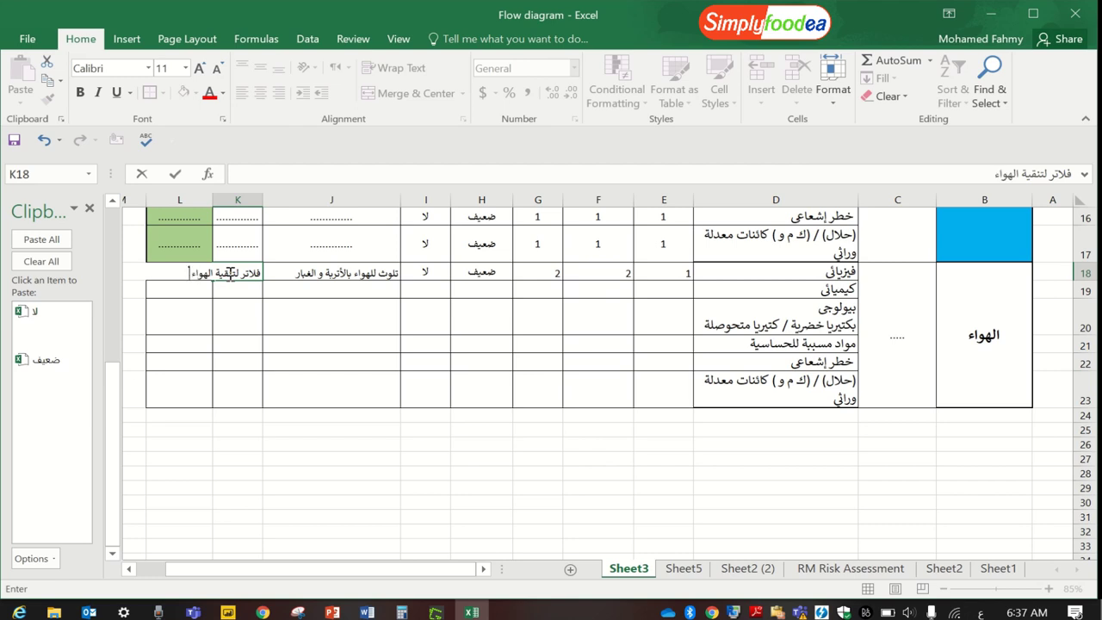
text( (هيبا فلتر ))
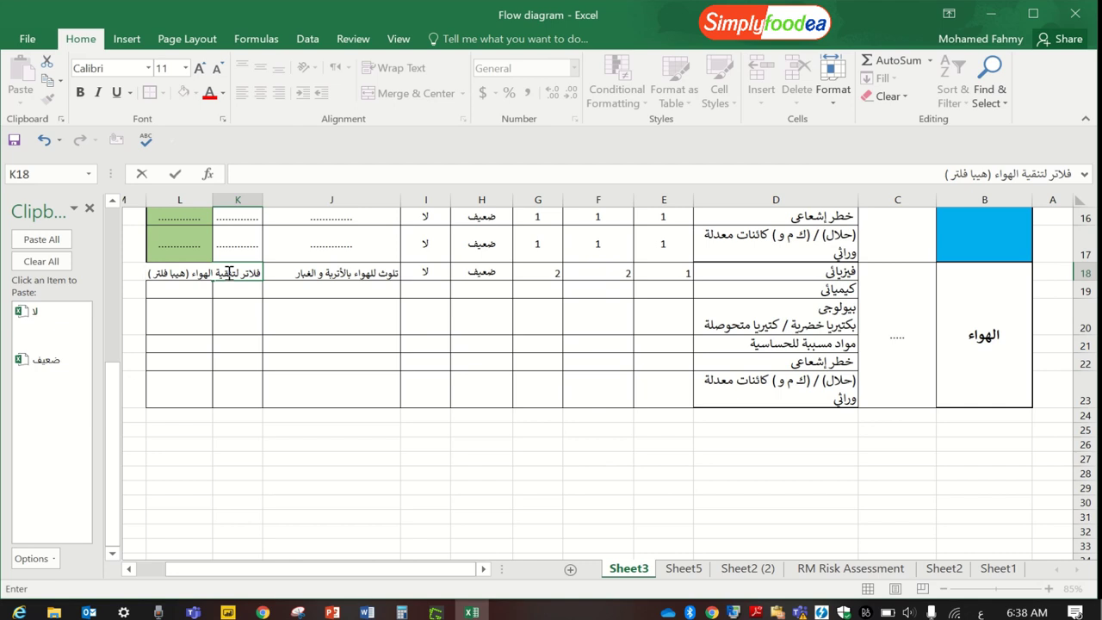
key(alt+Return)
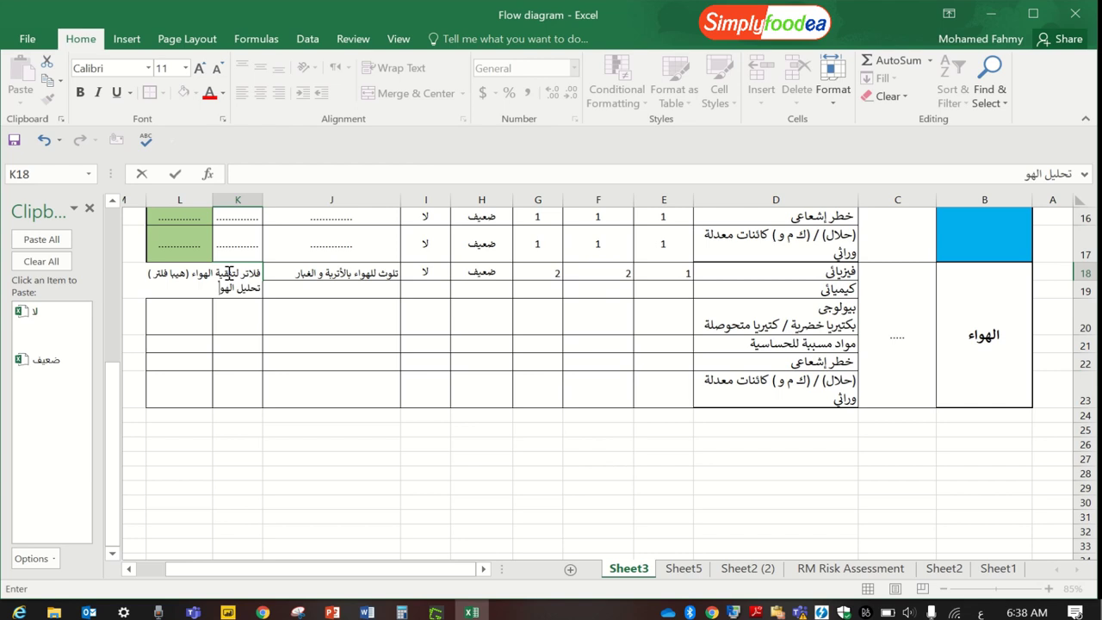
text(تحليل الهواء)
click(323, 375)
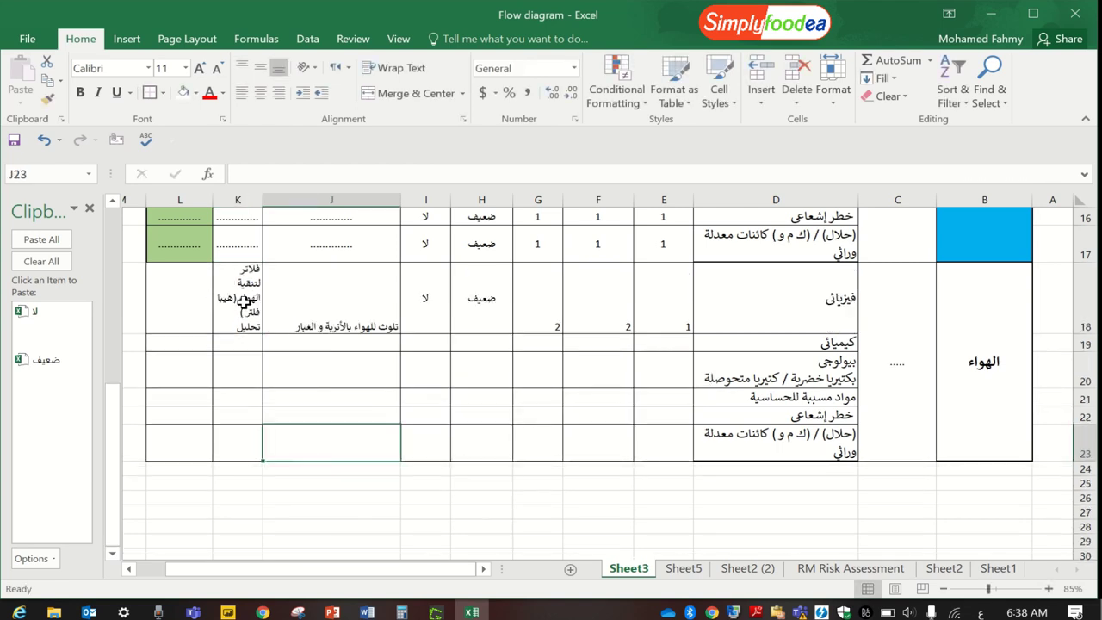
key(ctrl+s)
Middle-align the explanation in J18 and center the rating cells E18:I18 both vertically and horizontally.
click(180, 297)
click(287, 317)
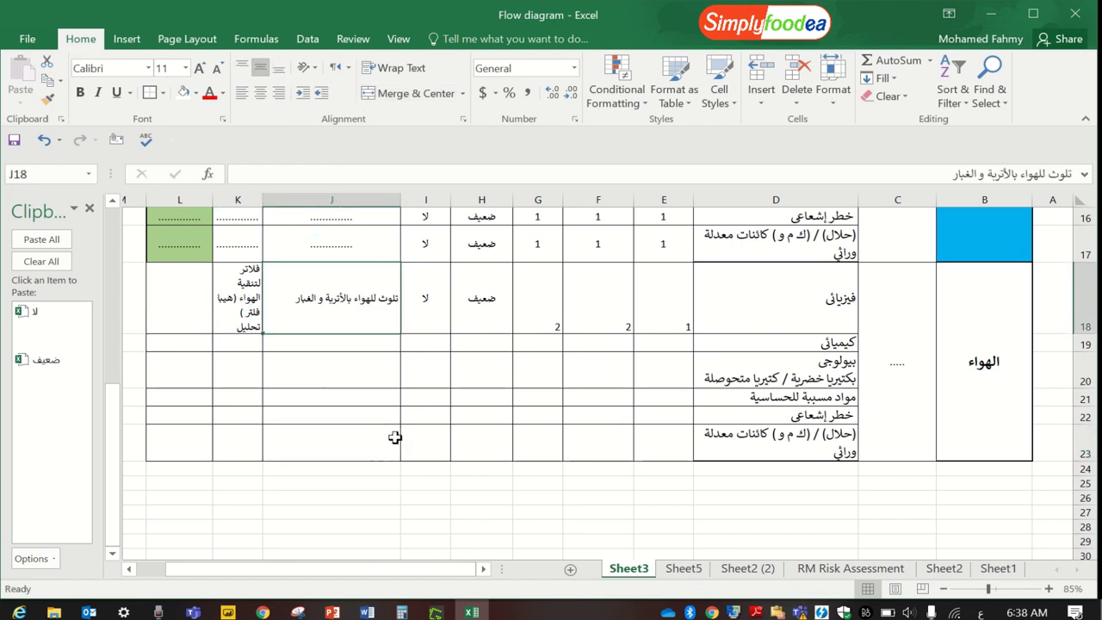
drag(664, 293, 426, 297)
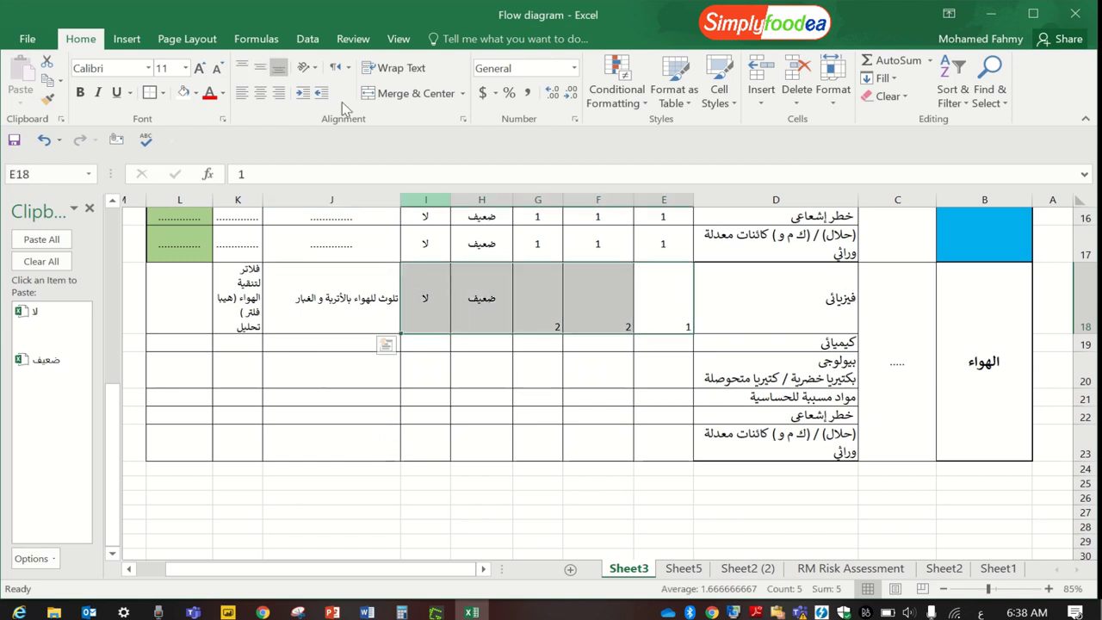
click(260, 67)
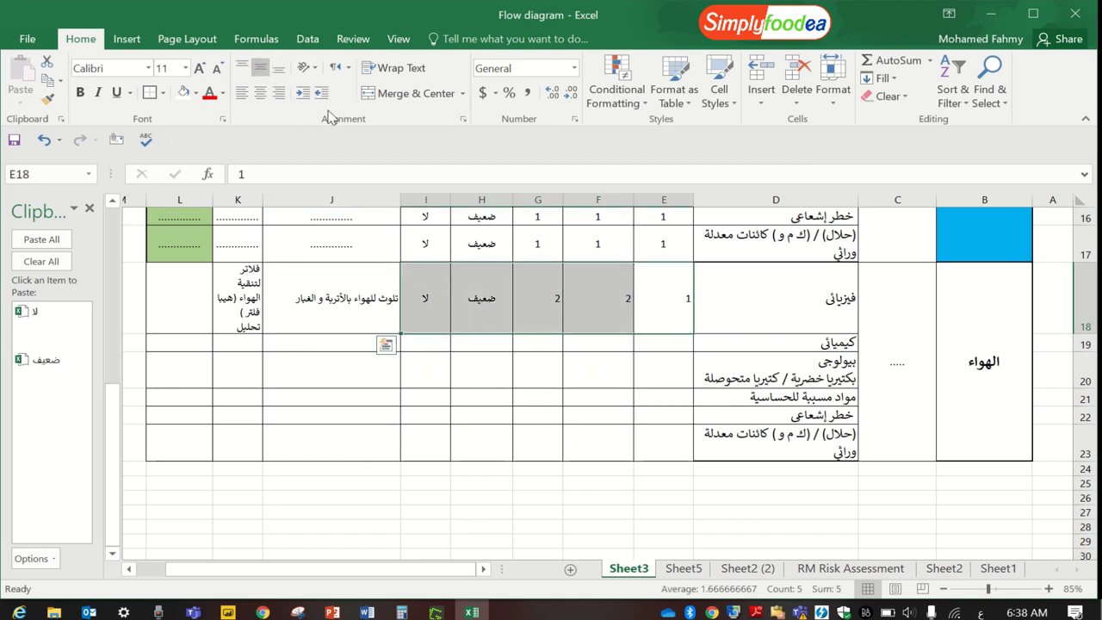
click(261, 93)
click(571, 367)
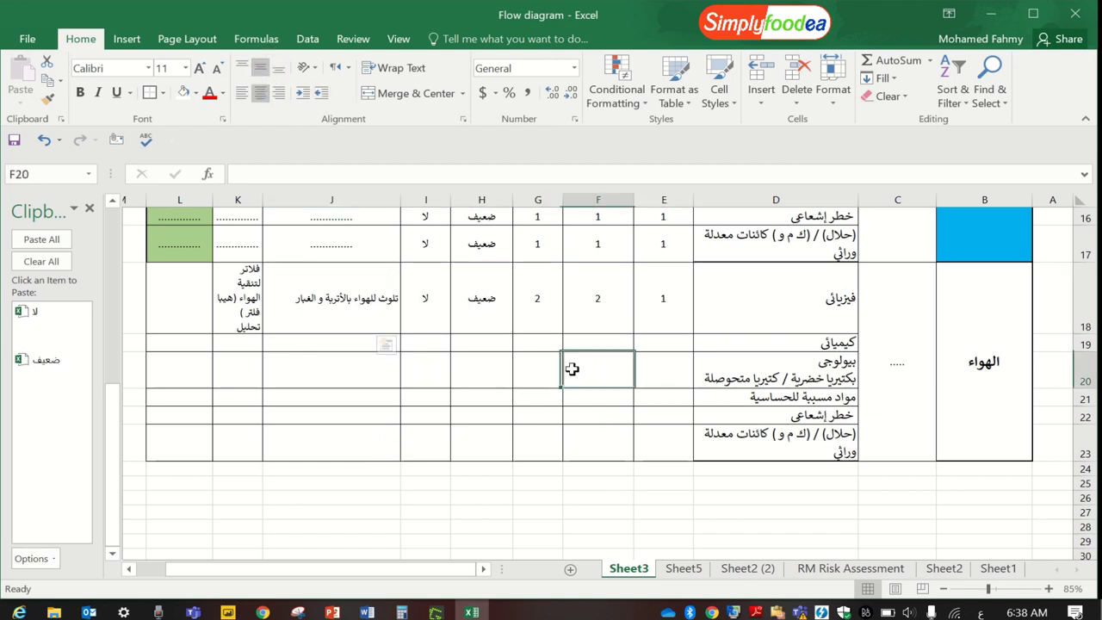
Rate the chemical hazard of الهواء in row 19 with severity 1 and likelihood 1.
click(652, 346)
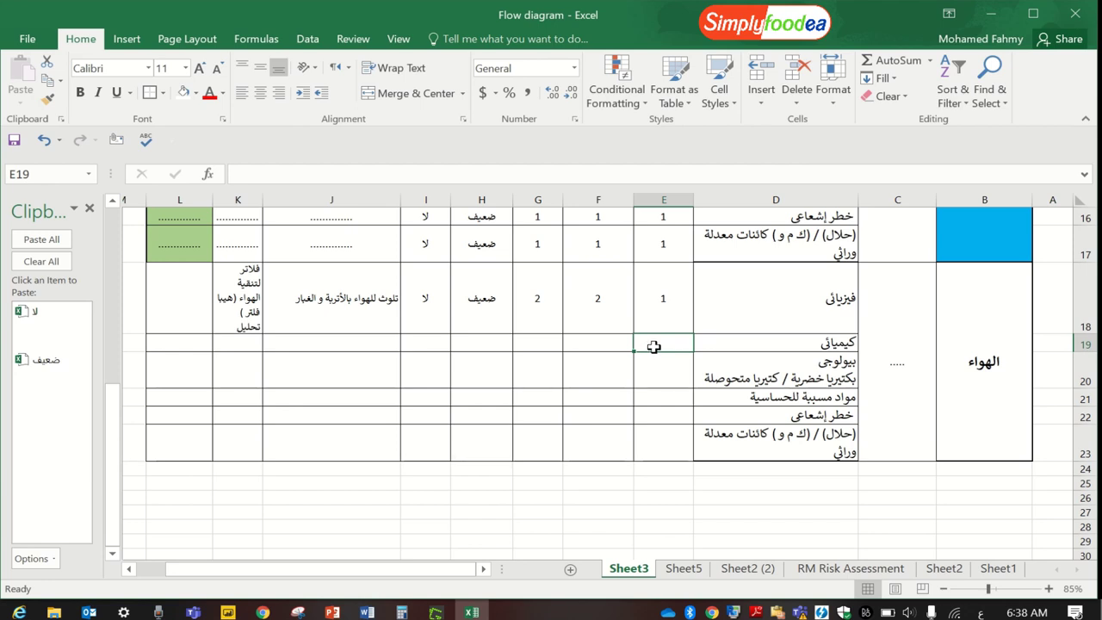
text(1)
click(603, 345)
text(1)
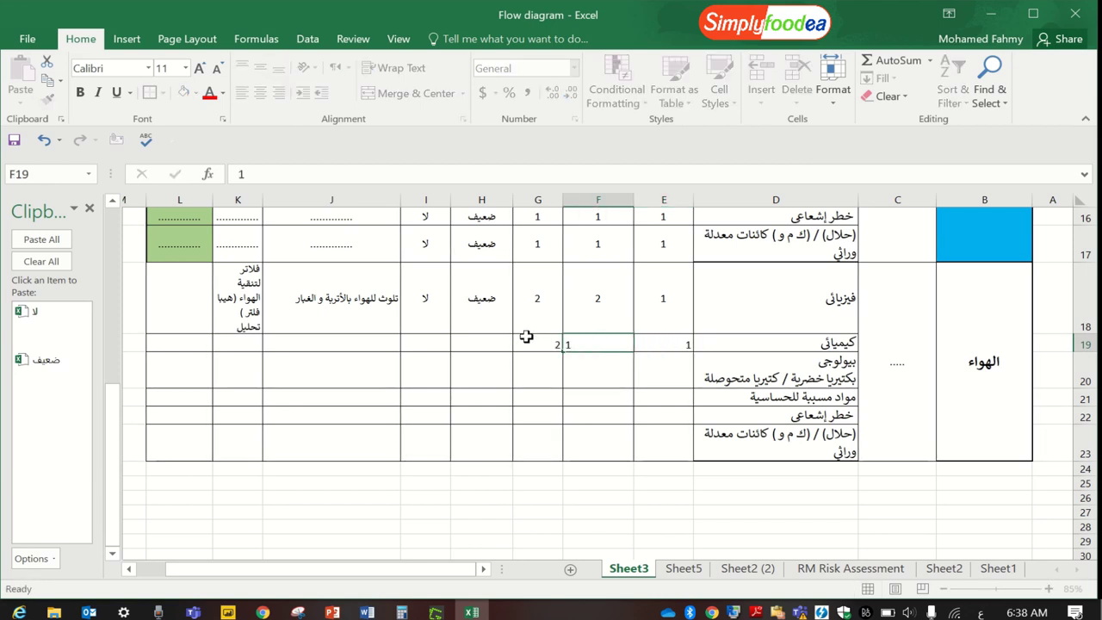
click(526, 336)
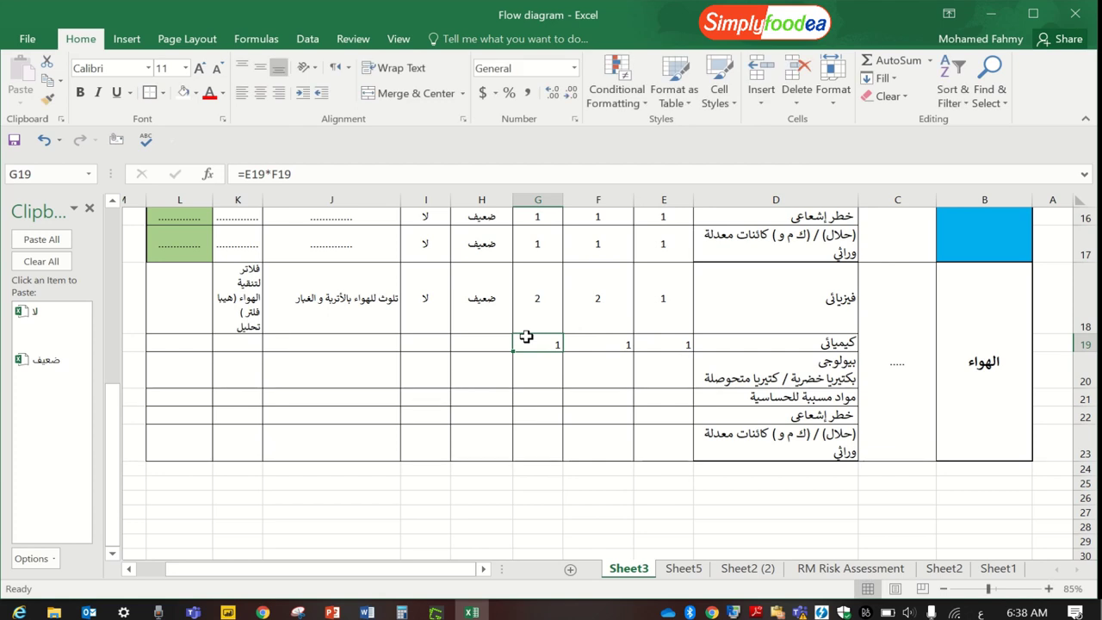
Copy the risk level ضعيف and the answer لا from H18:I18 to H19:I19.
drag(482, 315, 431, 315)
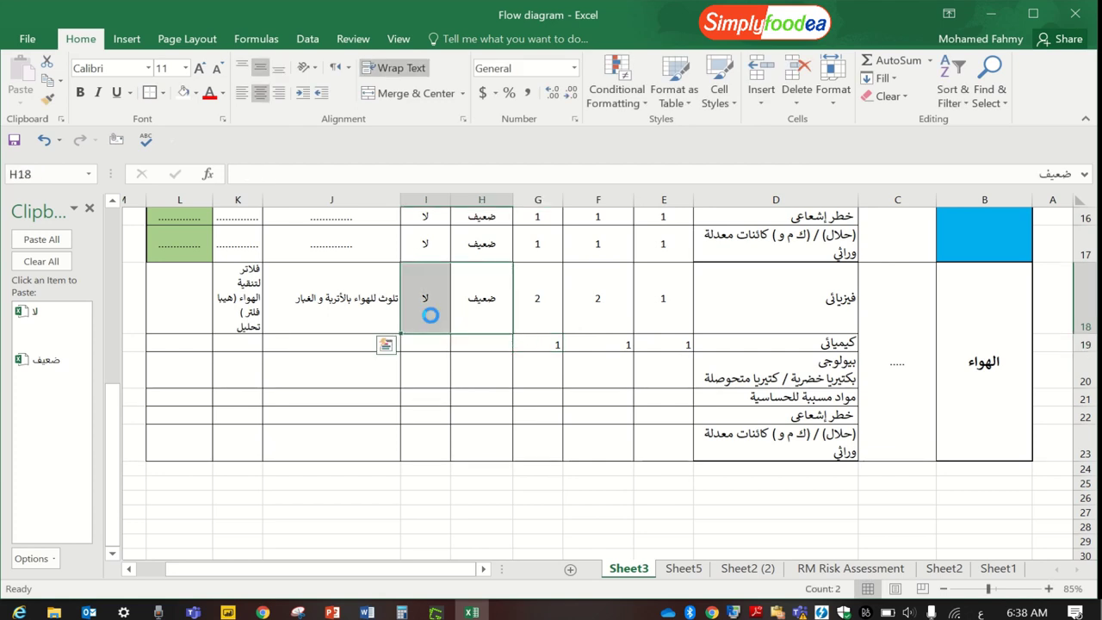
key(ctrl+c)
click(476, 344)
key(ctrl+v)
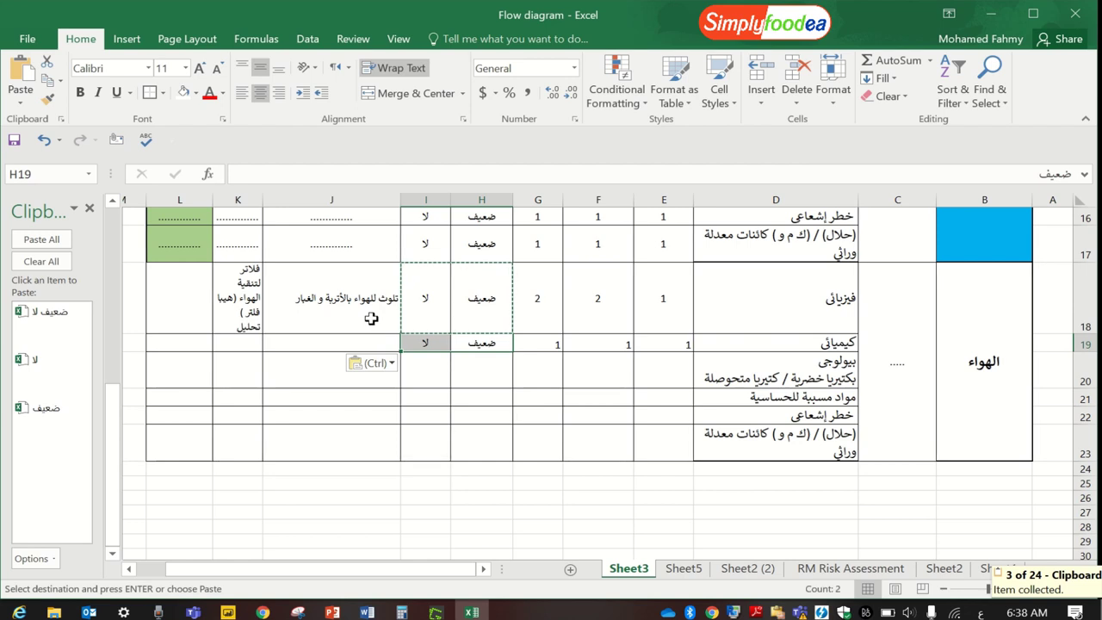
Enter the explanation تلوث للهواء in J19, removing the autocompleted words بالأتربة و الغبار.
click(371, 319)
click(375, 342)
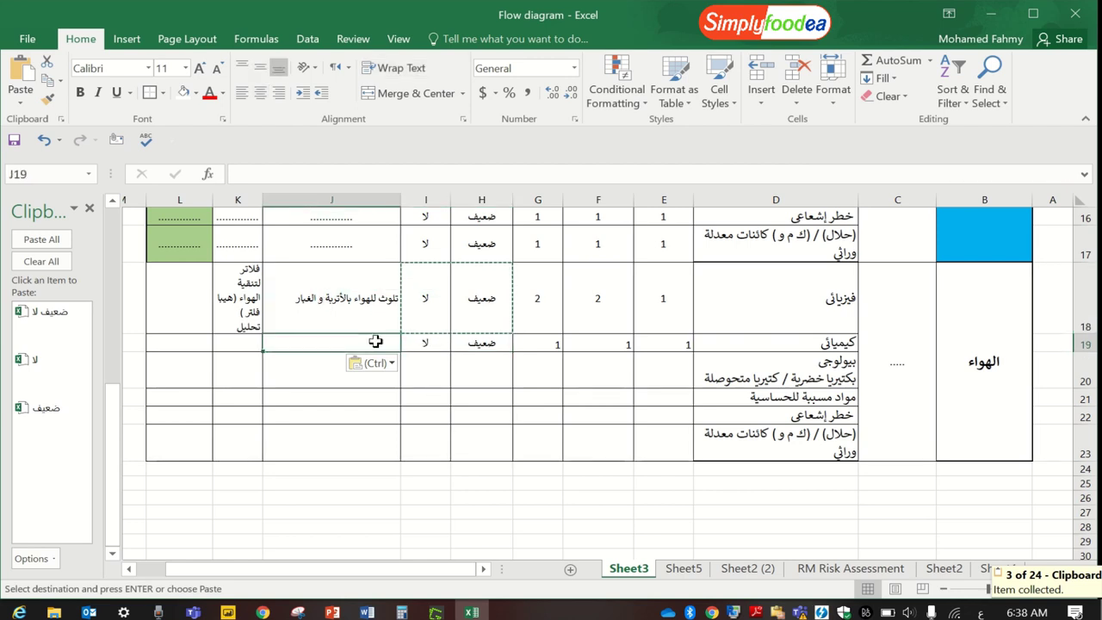
text(تلوث للهواء بالأتربة و الغبار)
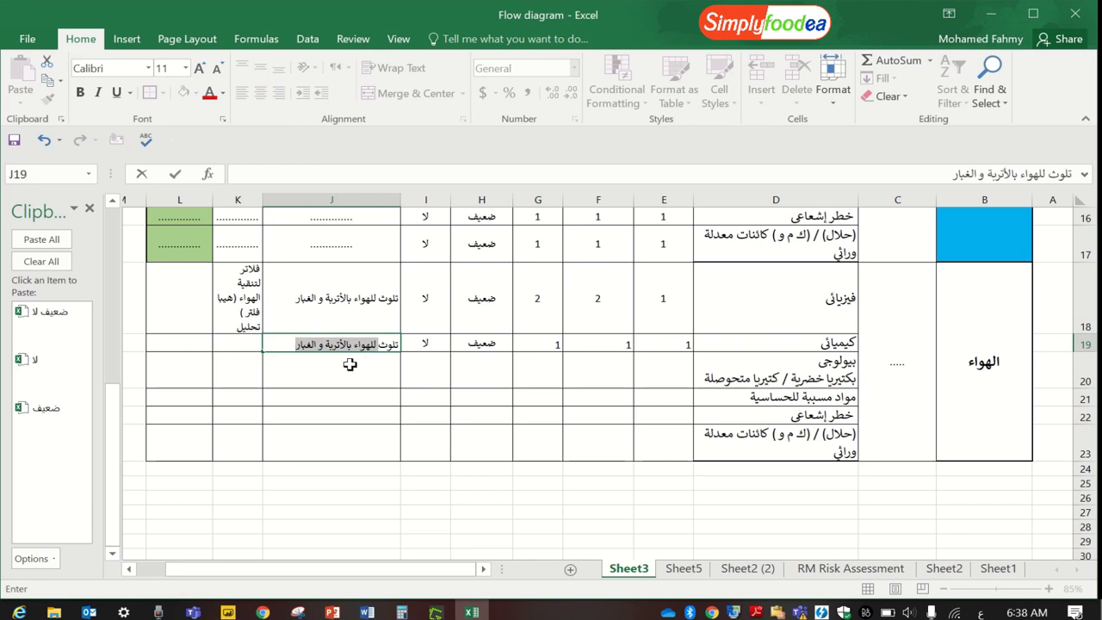
click(292, 344)
drag(293, 345, 351, 345)
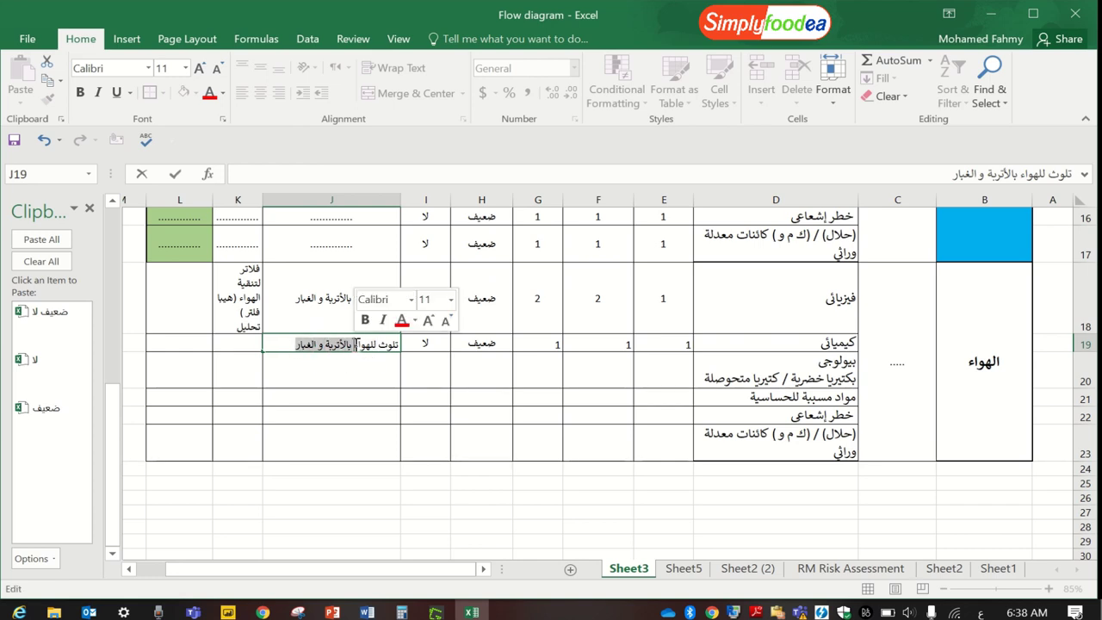
key(Delete)
click(290, 415)
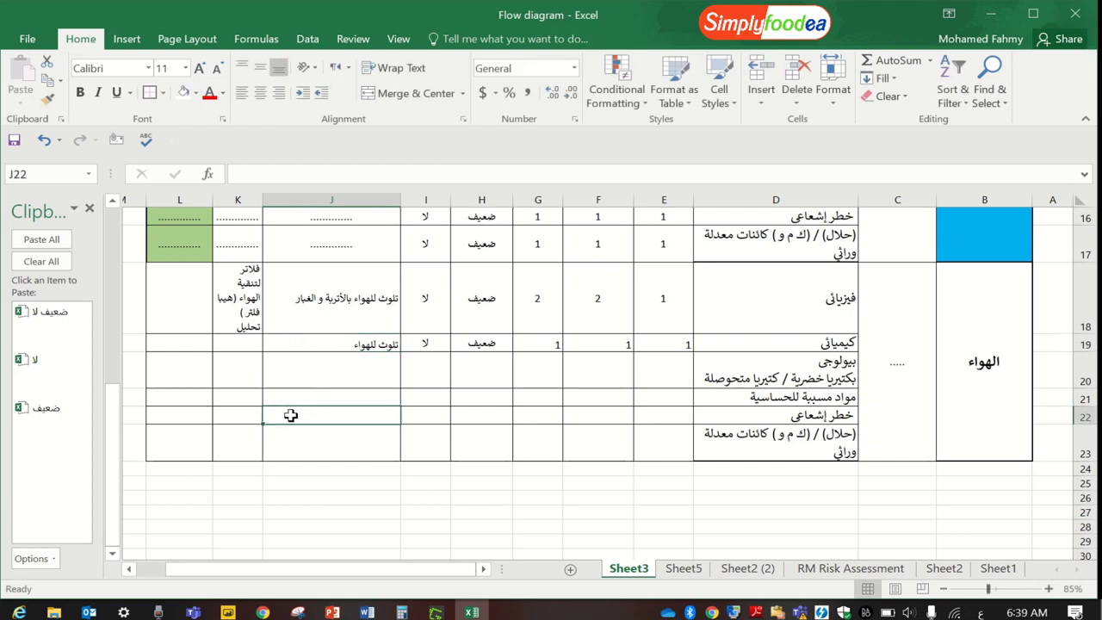
Fill the air-filter control measures from K18 down into K19.
click(235, 323)
drag(215, 334, 225, 371)
click(225, 371)
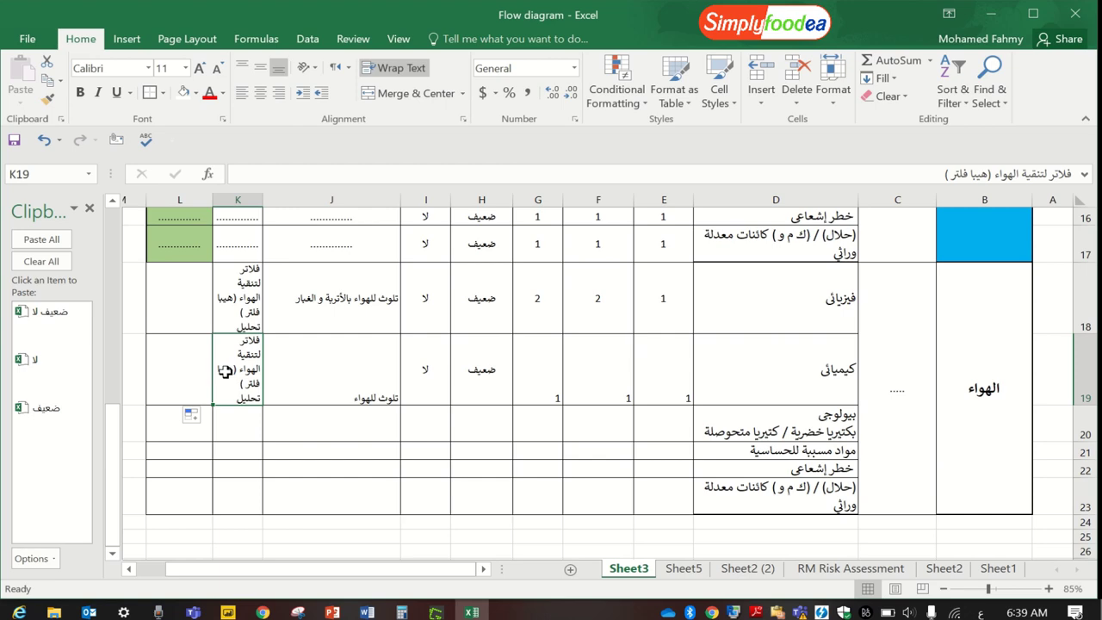
Copy the control type PRP with its green formatting from L13 to L18:L19.
click(174, 311)
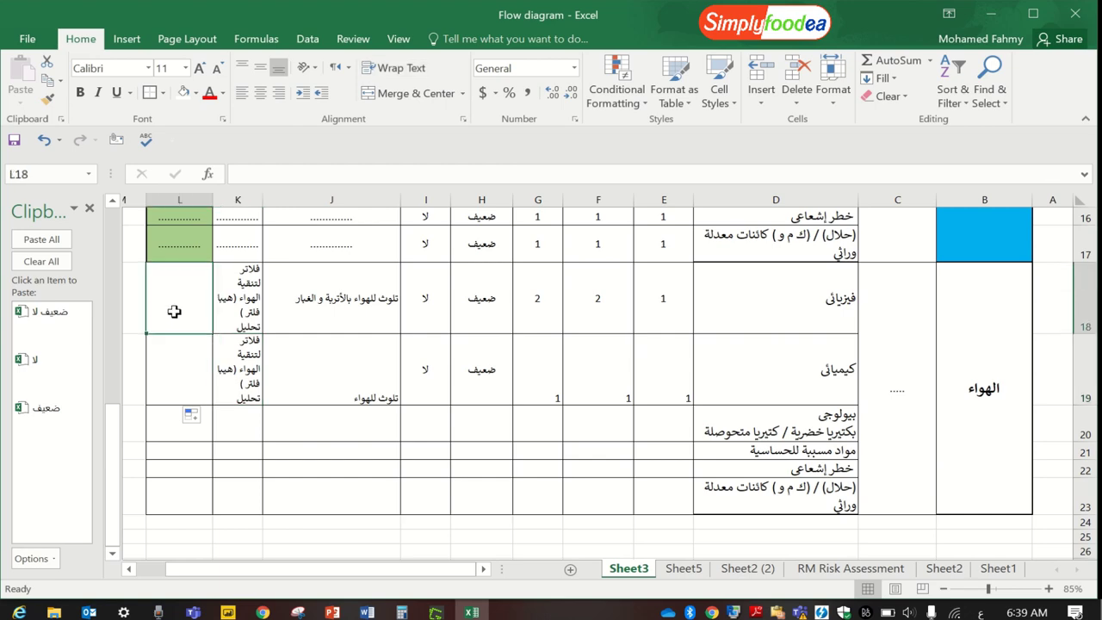
scroll(174, 311, up, 1)
click(162, 224)
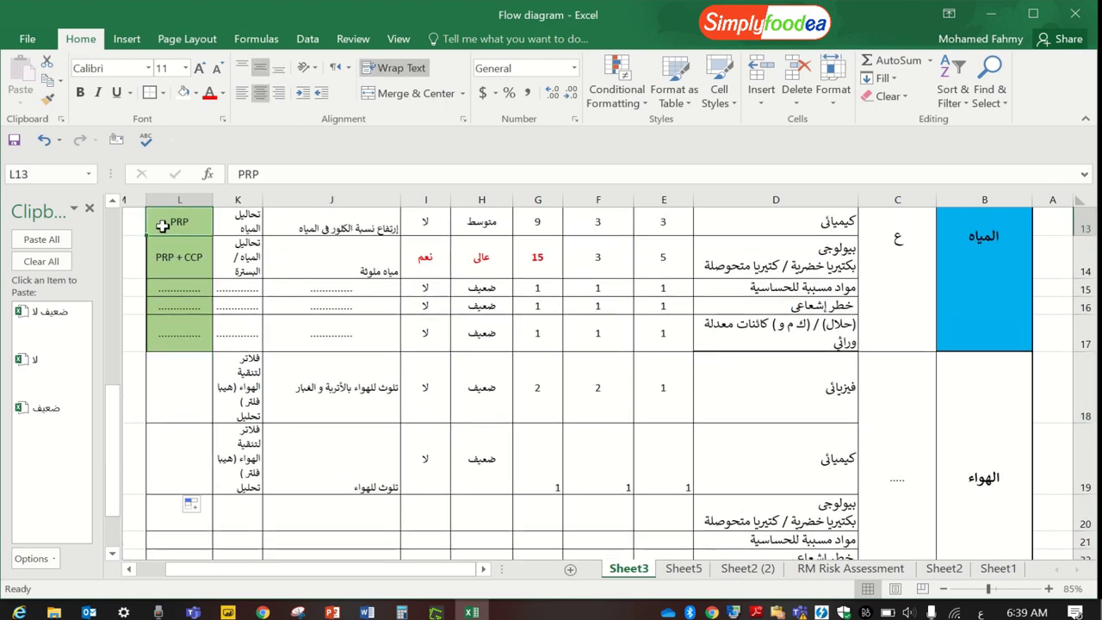
key(ctrl+c)
drag(184, 361, 184, 450)
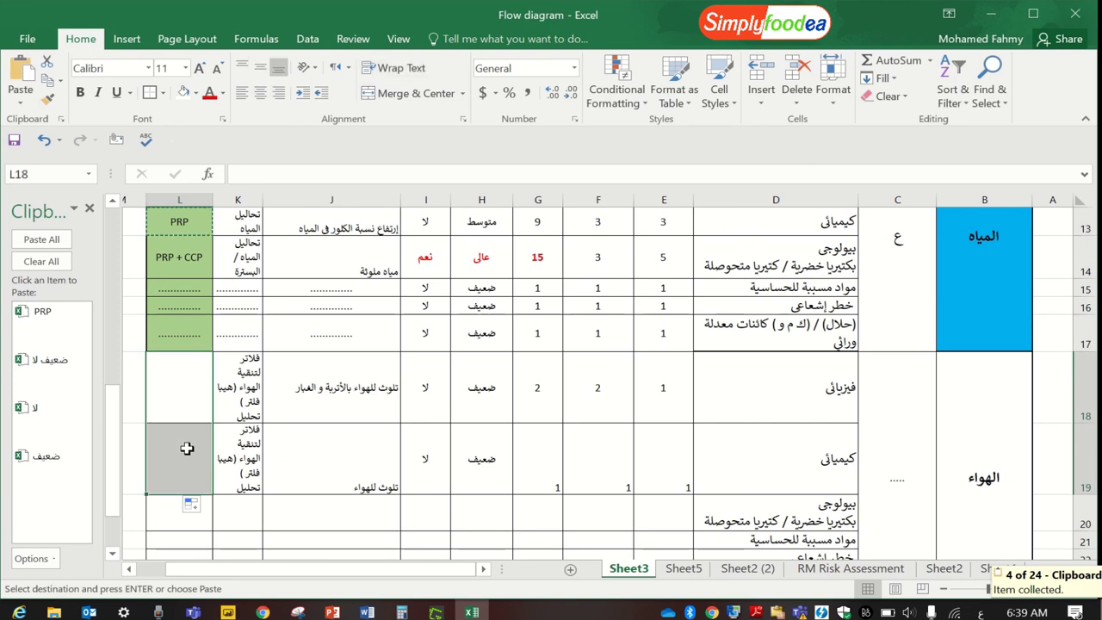
key(ctrl+v)
Middle-align the explanation text in J19.
click(293, 444)
key(Escape)
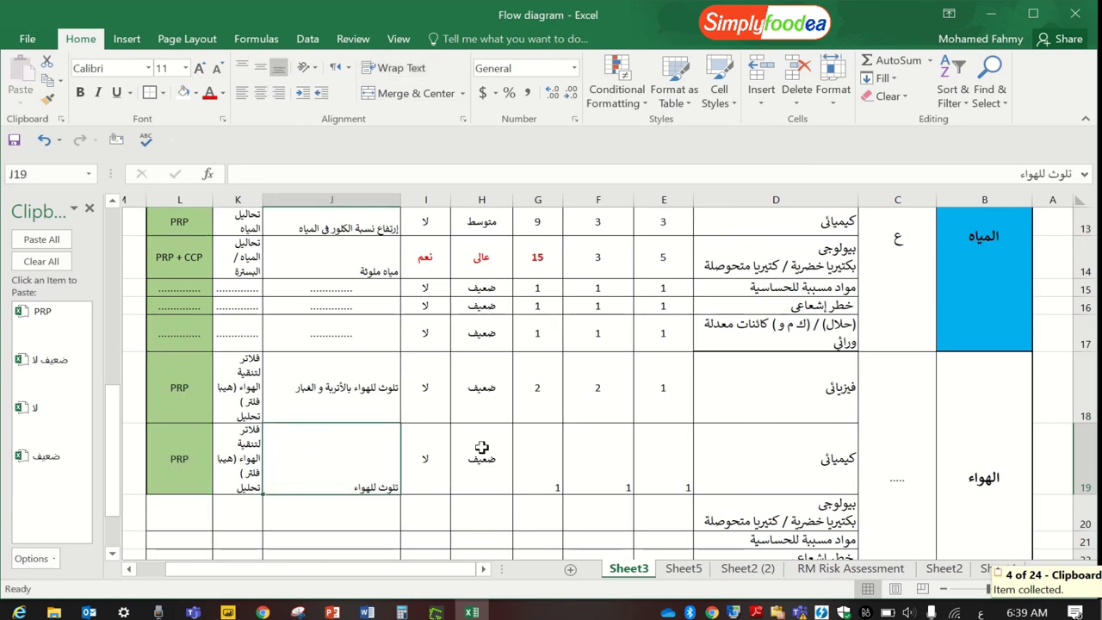
scroll(544, 450, down, 1)
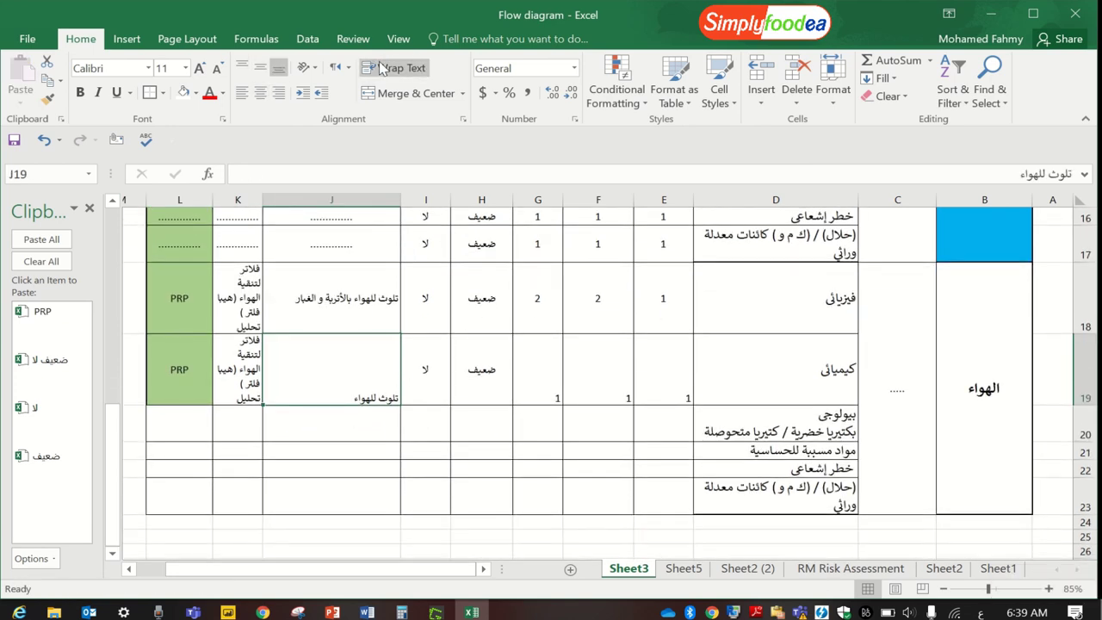
click(255, 68)
click(485, 448)
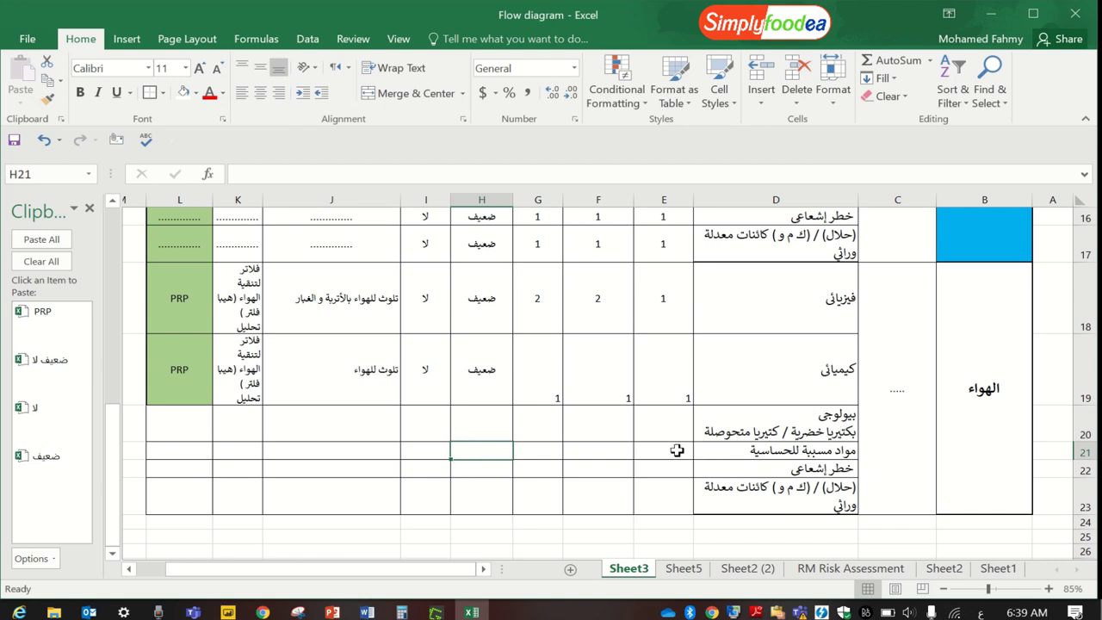
Copy the chemical hazard's ratings, explanation and controls from E19:L19 to the biological hazard row, E20:L20.
drag(664, 372, 199, 363)
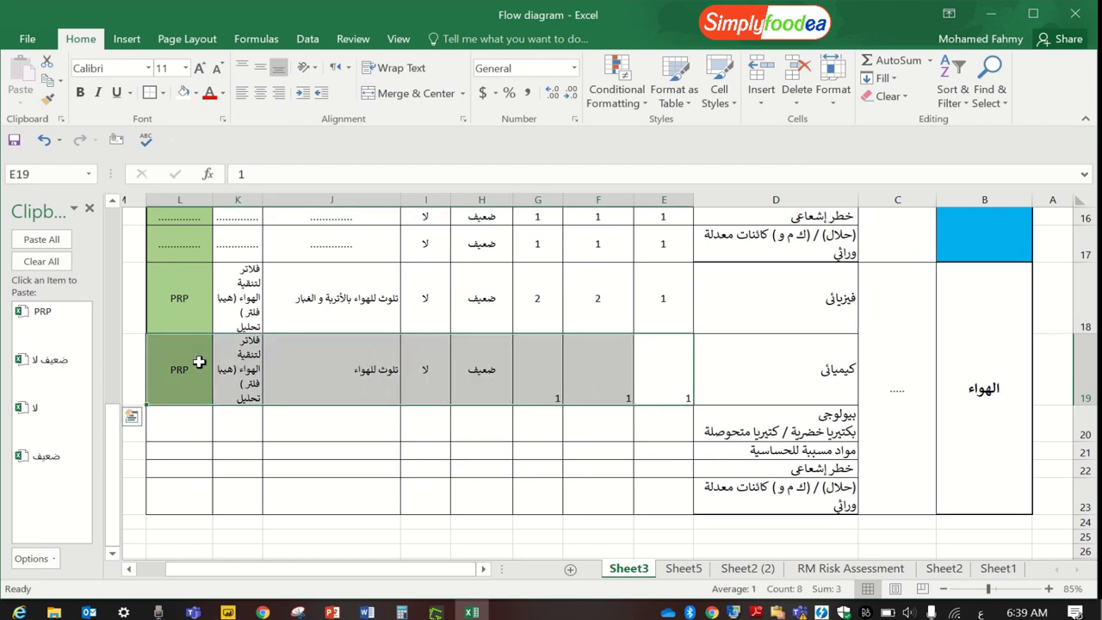
key(ctrl+c)
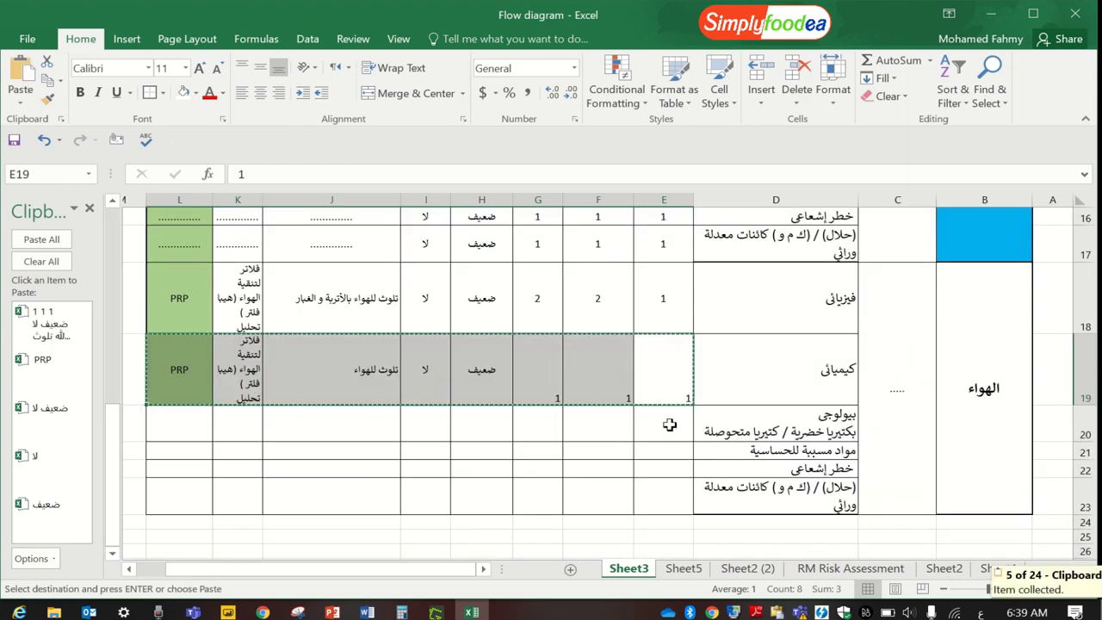
click(668, 424)
key(ctrl+v)
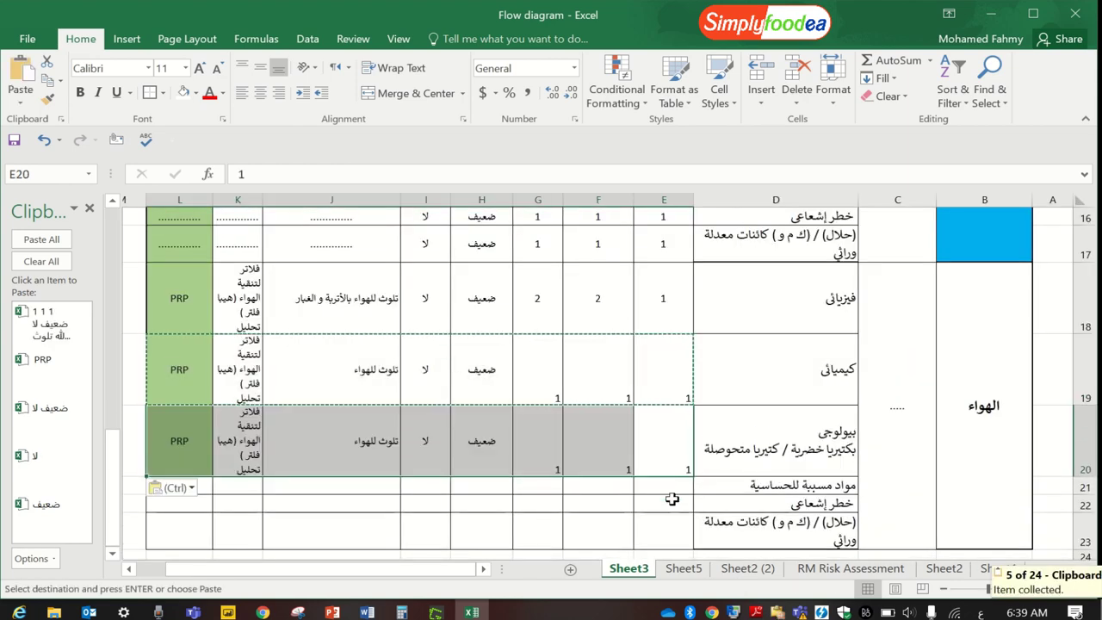
click(667, 485)
scroll(664, 481, down, 1)
scroll(654, 448, up, 4)
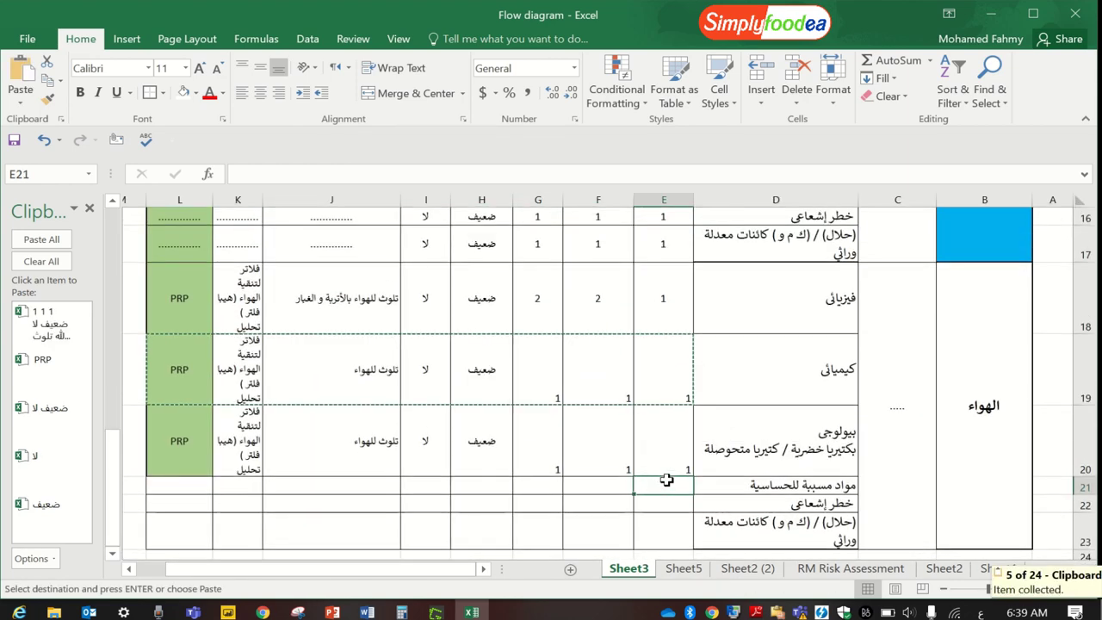
Copy the ratings, explanations and controls from E9:L11 to the air entry's last three hazard rows, E21:L23.
scroll(641, 397, up, 2)
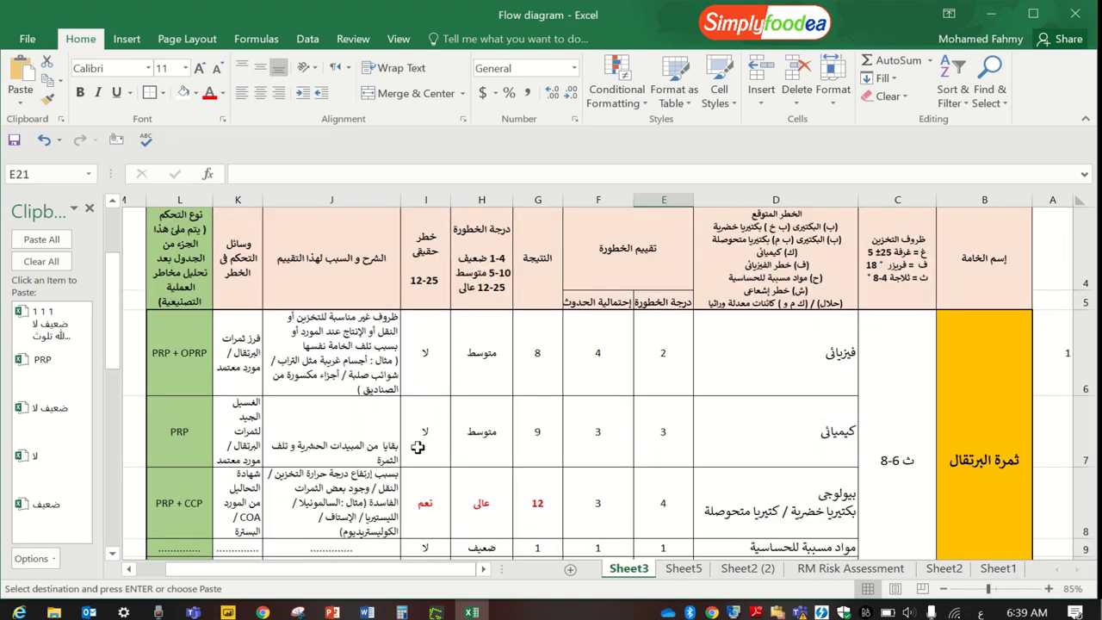
scroll(417, 440, down, 2)
drag(659, 362, 197, 399)
key(ctrl+c)
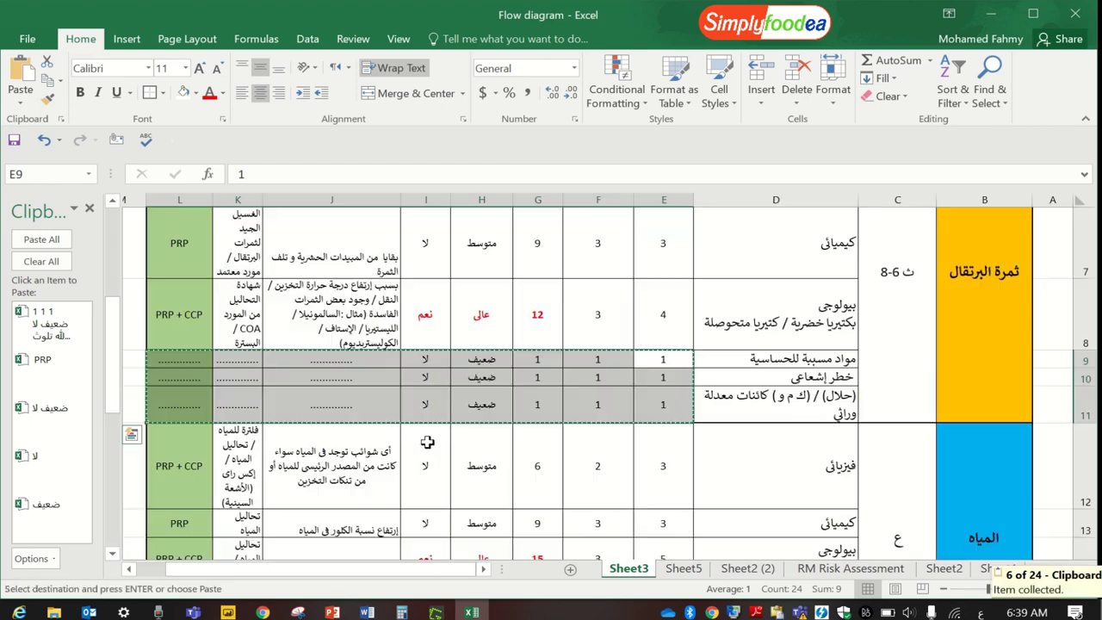
scroll(427, 444, down, 2)
scroll(432, 444, down, 3)
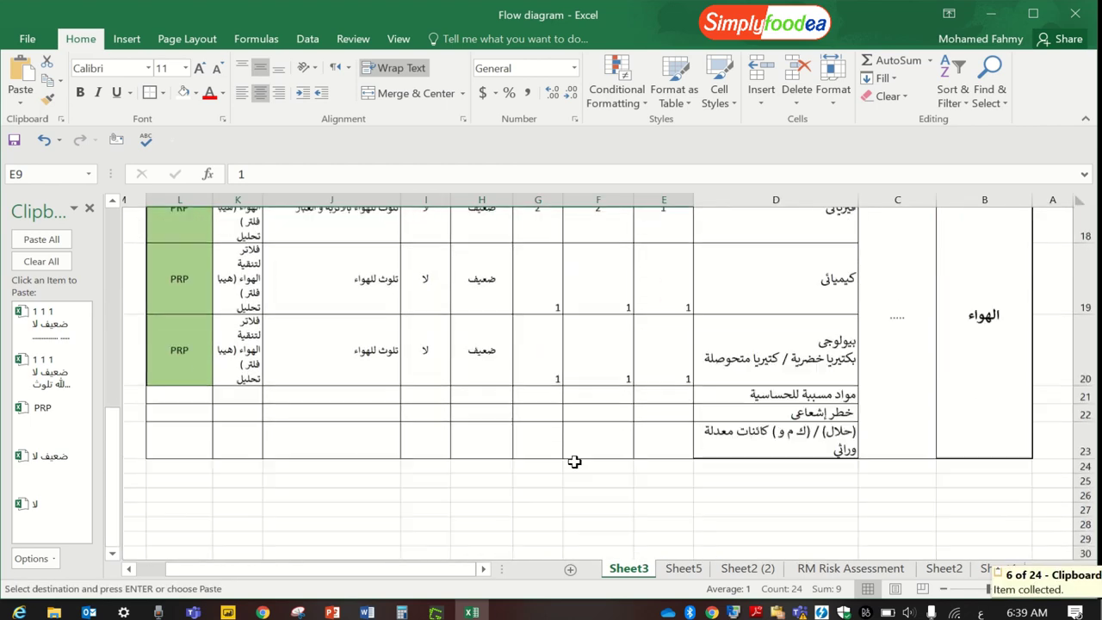
click(678, 359)
key(ctrl+v)
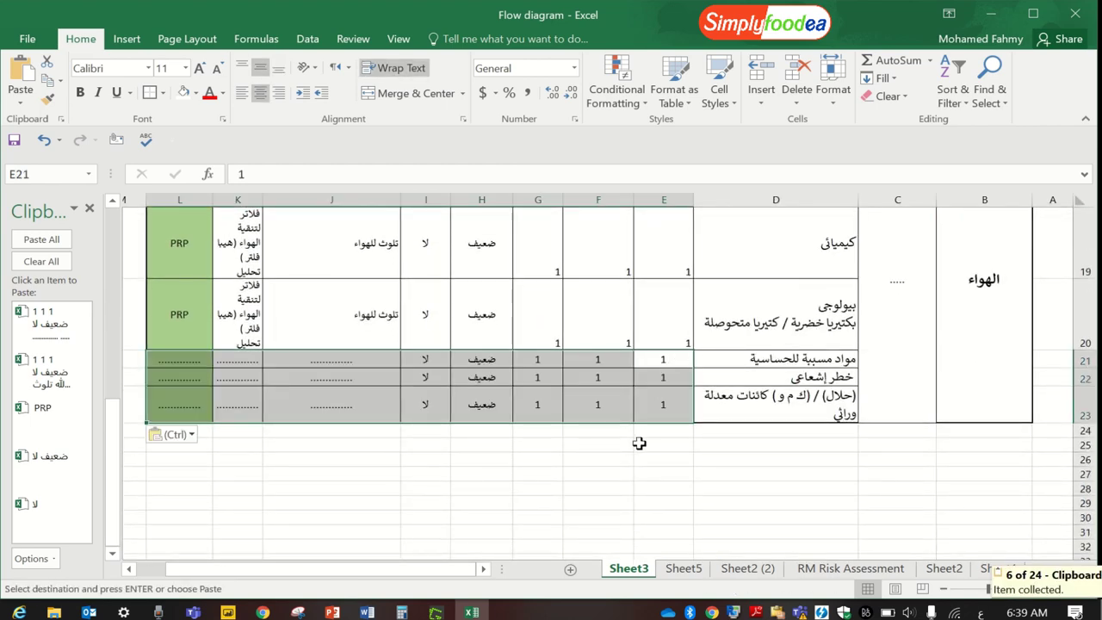
click(638, 459)
Center the air entry's ratings and explanations in E18:J23 both vertically and horizontally.
scroll(659, 417, up, 1)
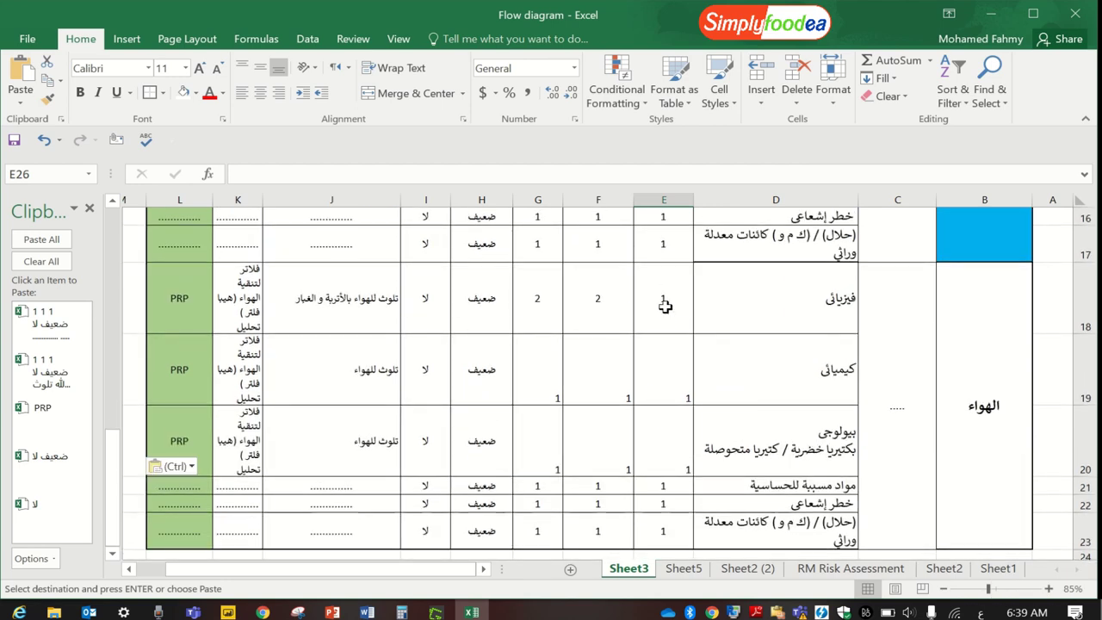
drag(659, 302, 284, 530)
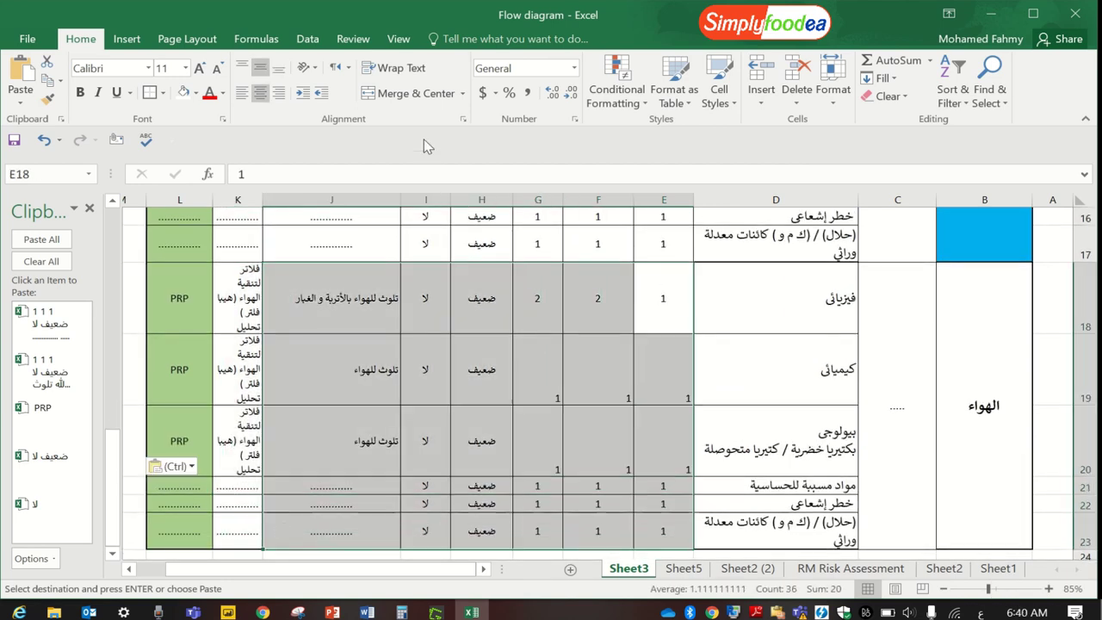
click(260, 68)
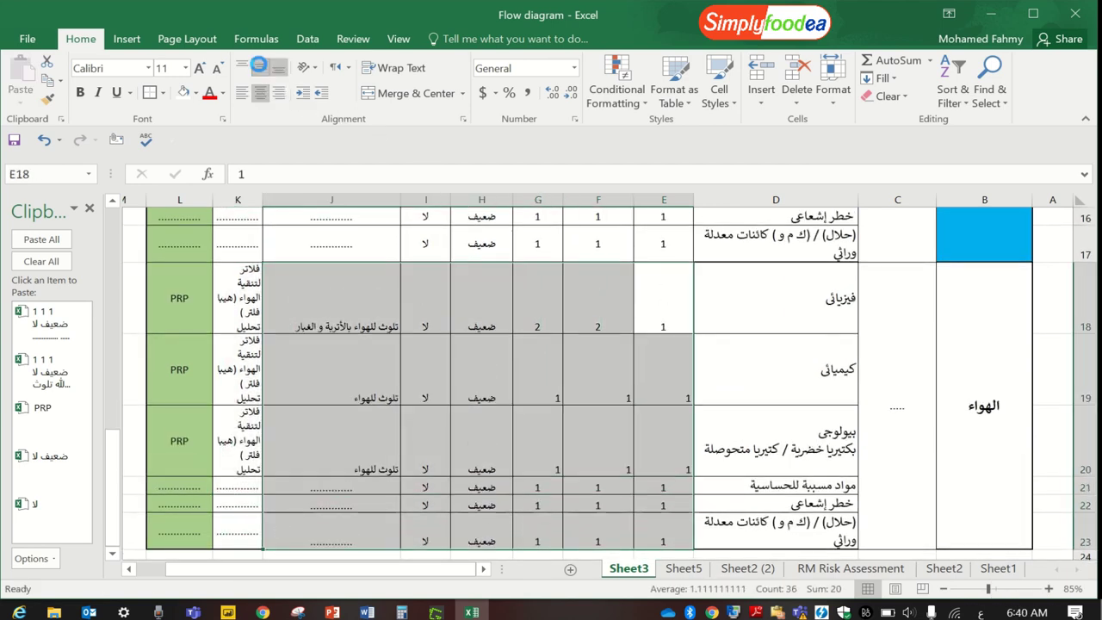
click(266, 92)
click(266, 92)
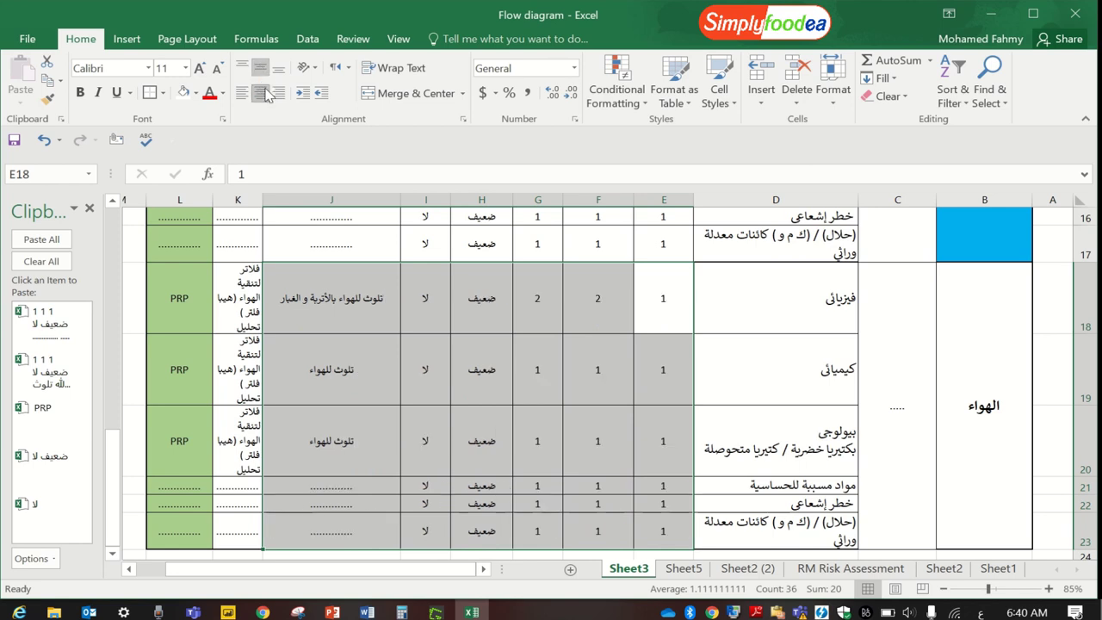
click(793, 390)
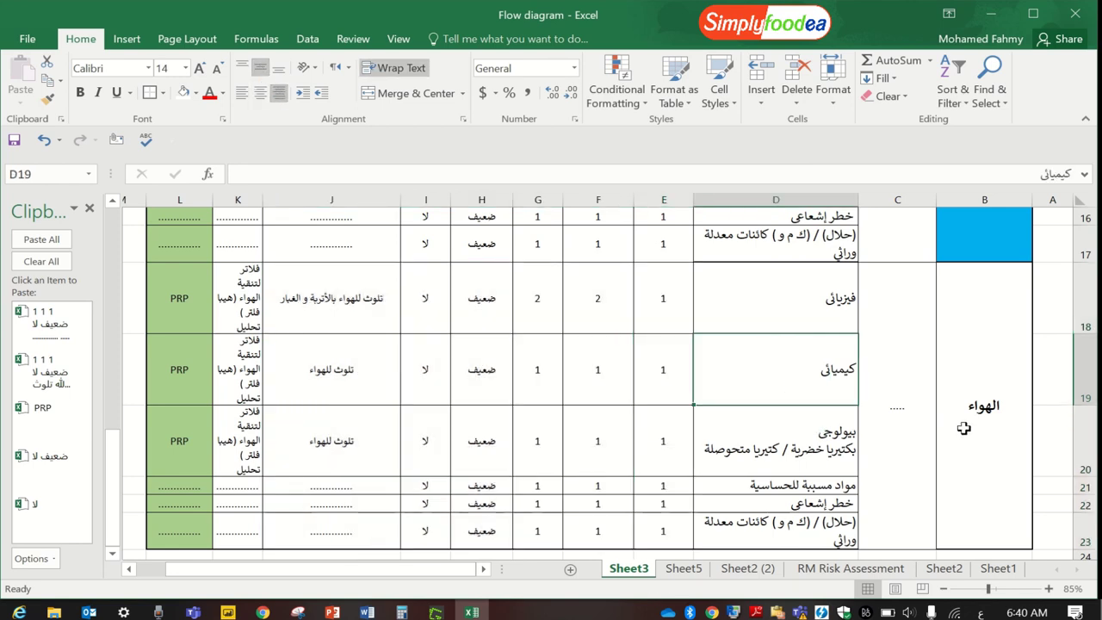
Outline the whole air section, B18:L23, with a thick outside border.
scroll(964, 428, down, 1)
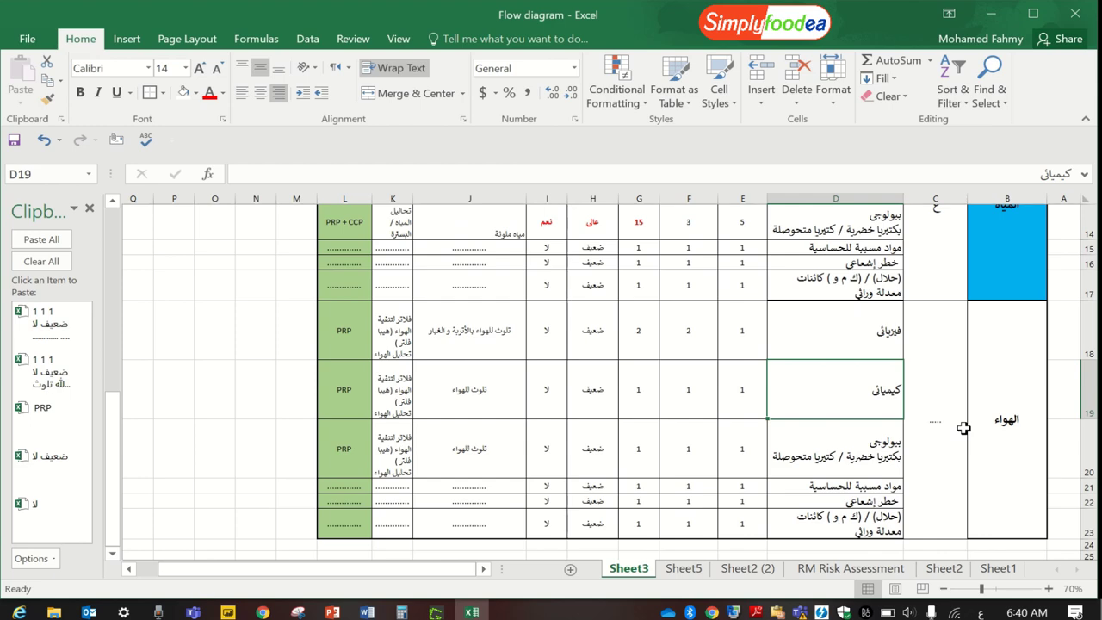
scroll(964, 428, up, 5)
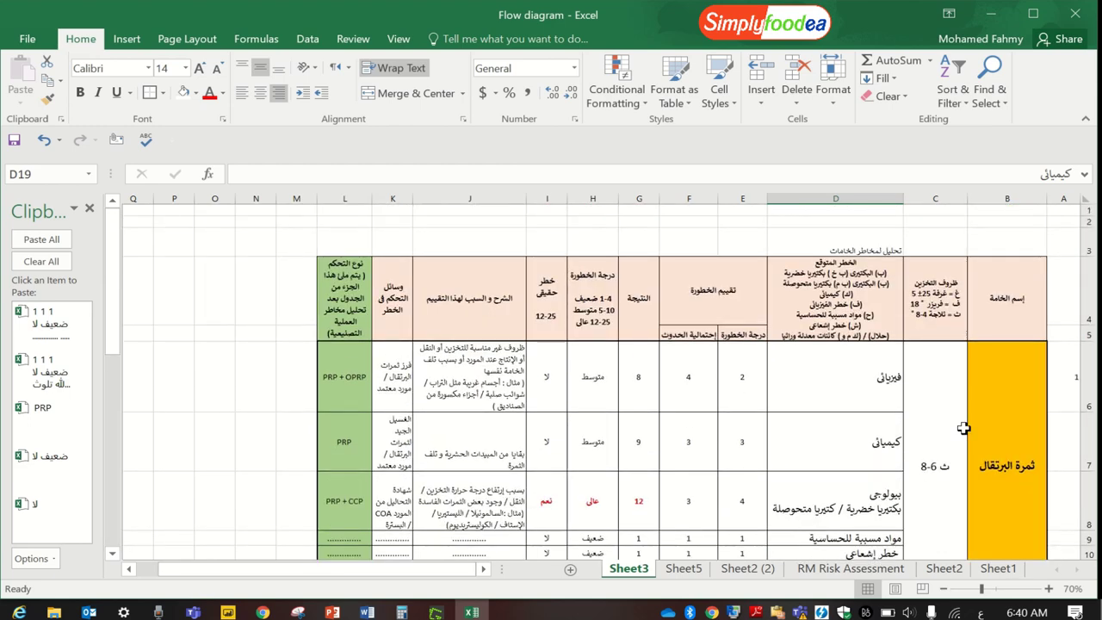
scroll(964, 428, down, 1)
scroll(964, 428, down, 2)
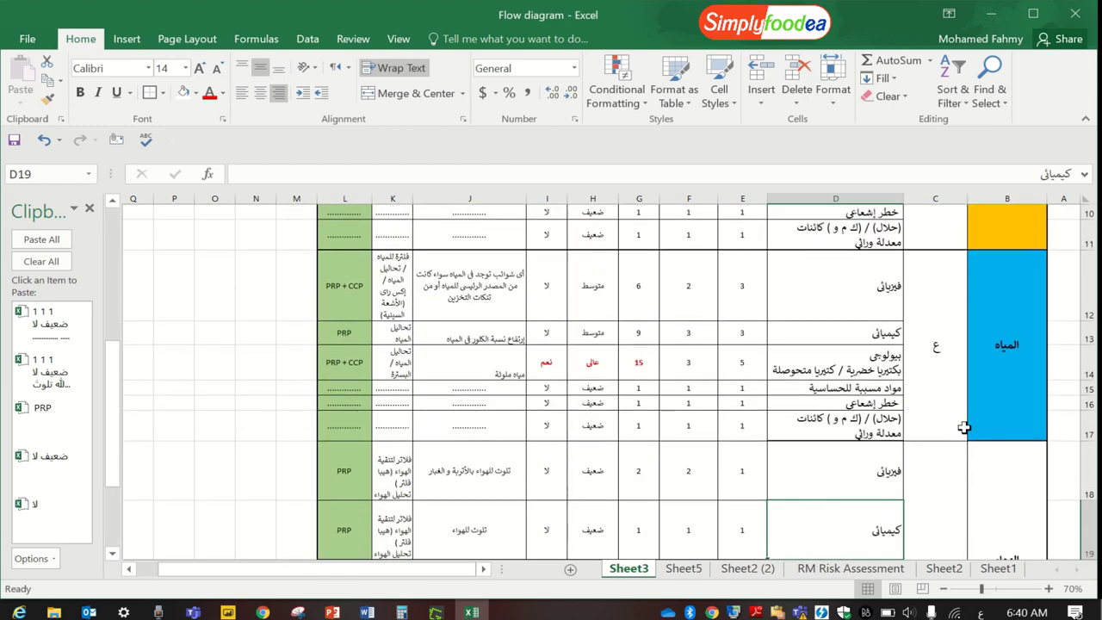
scroll(963, 428, down, 2)
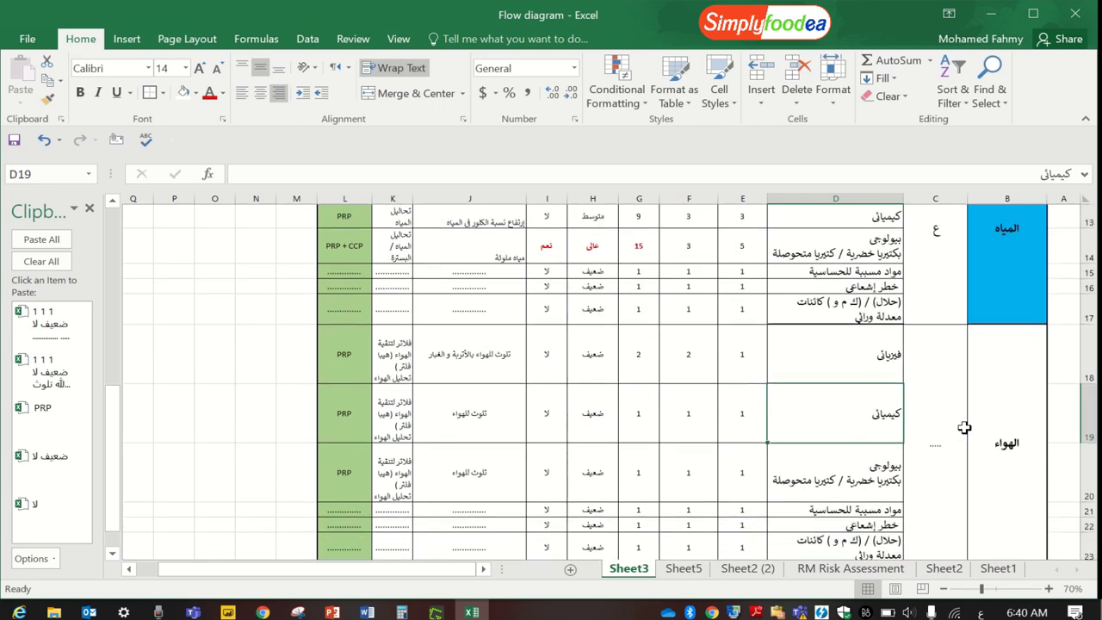
drag(986, 369, 353, 377)
click(149, 93)
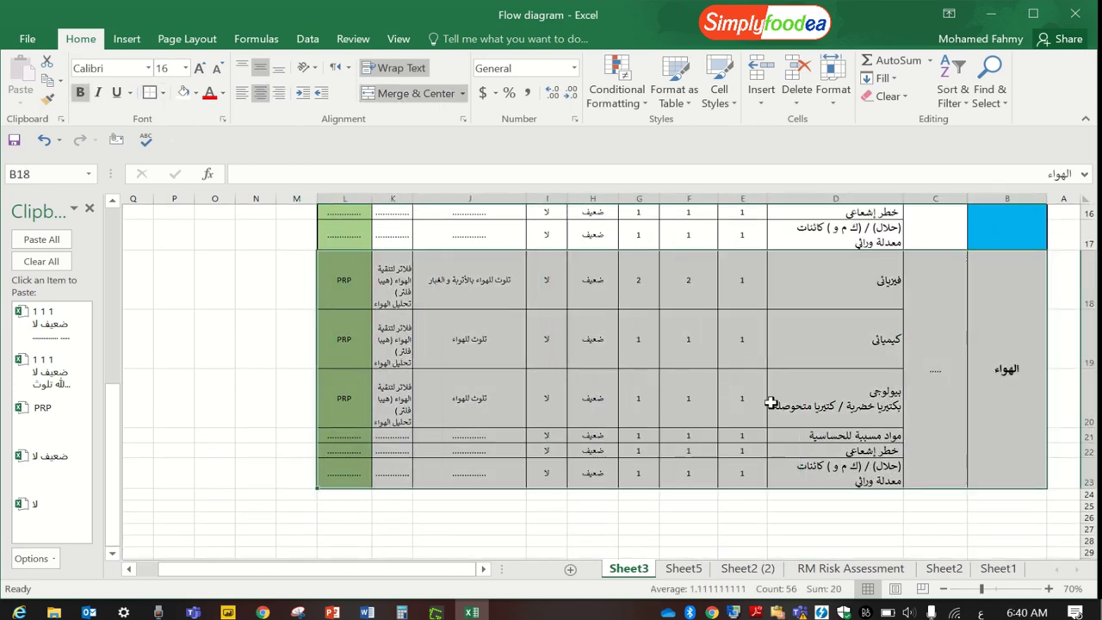
click(773, 403)
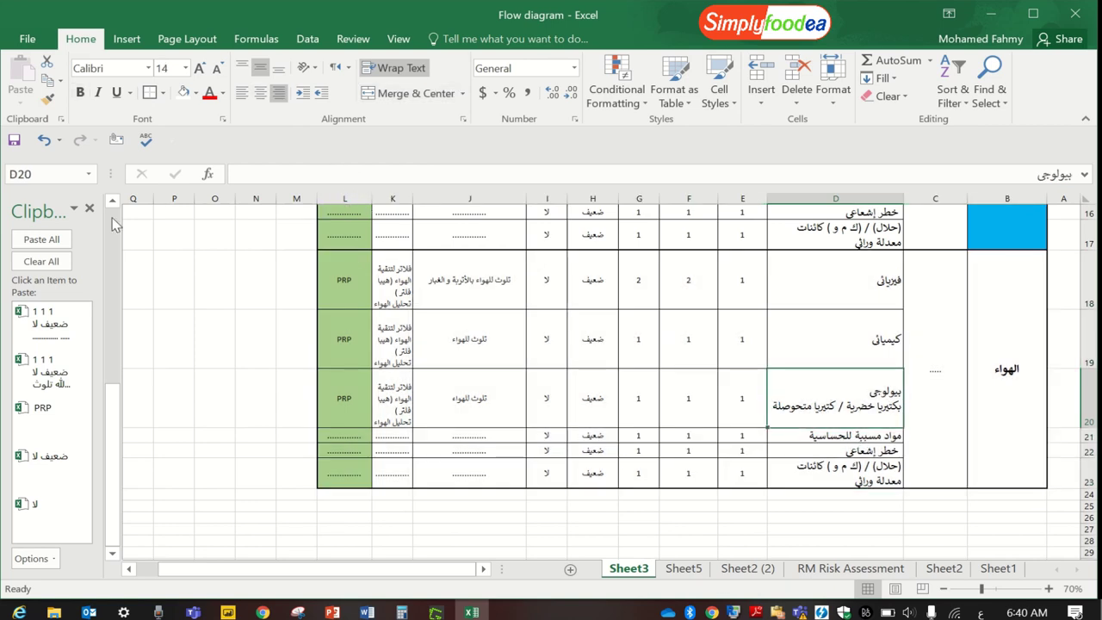
Clear all collected clipboard items and widen column K so the control measures wrap onto fewer lines.
click(41, 261)
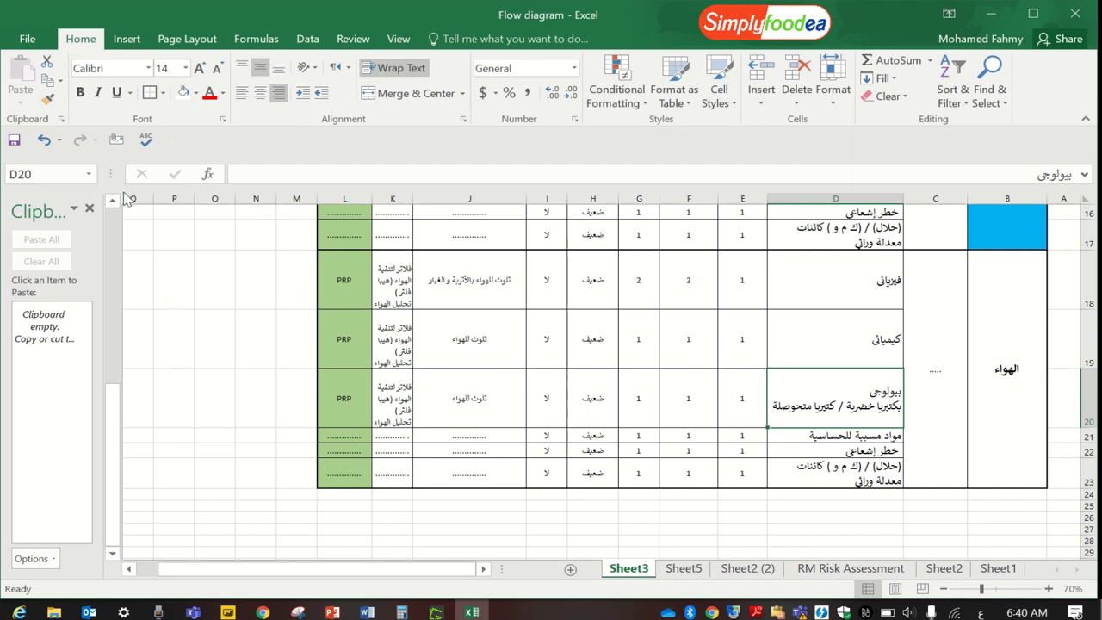
drag(367, 196, 362, 196)
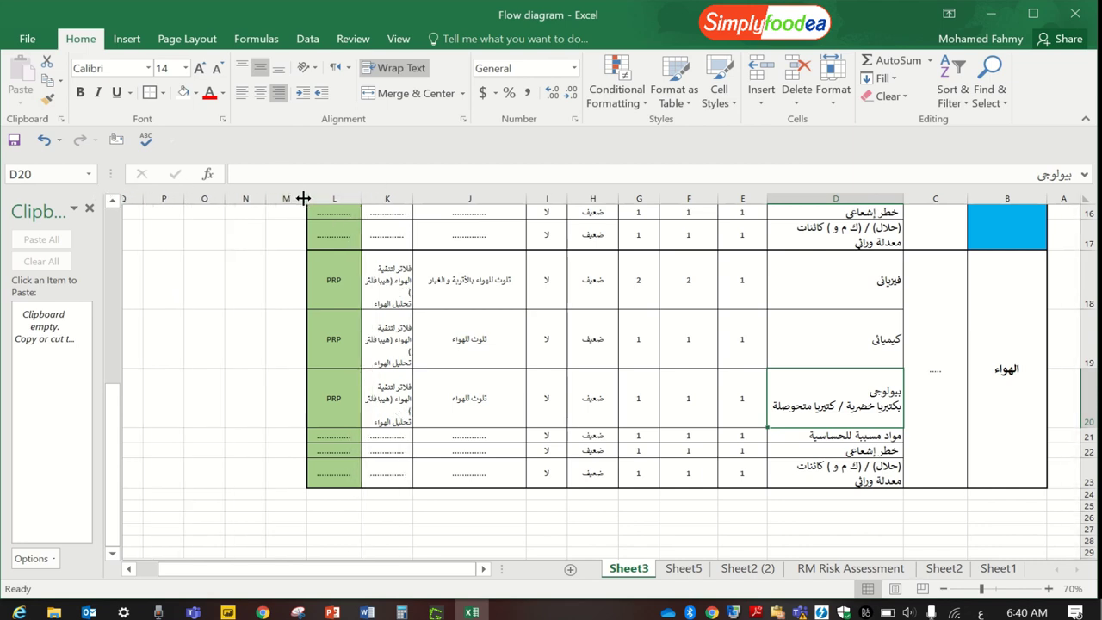
click(575, 356)
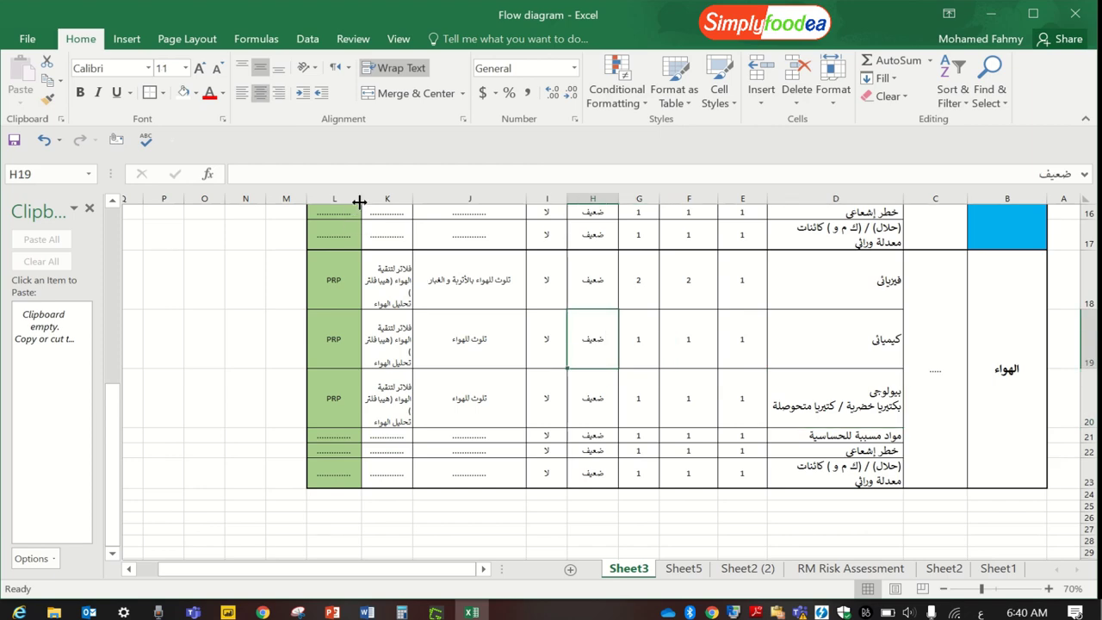
drag(362, 198, 348, 197)
click(731, 353)
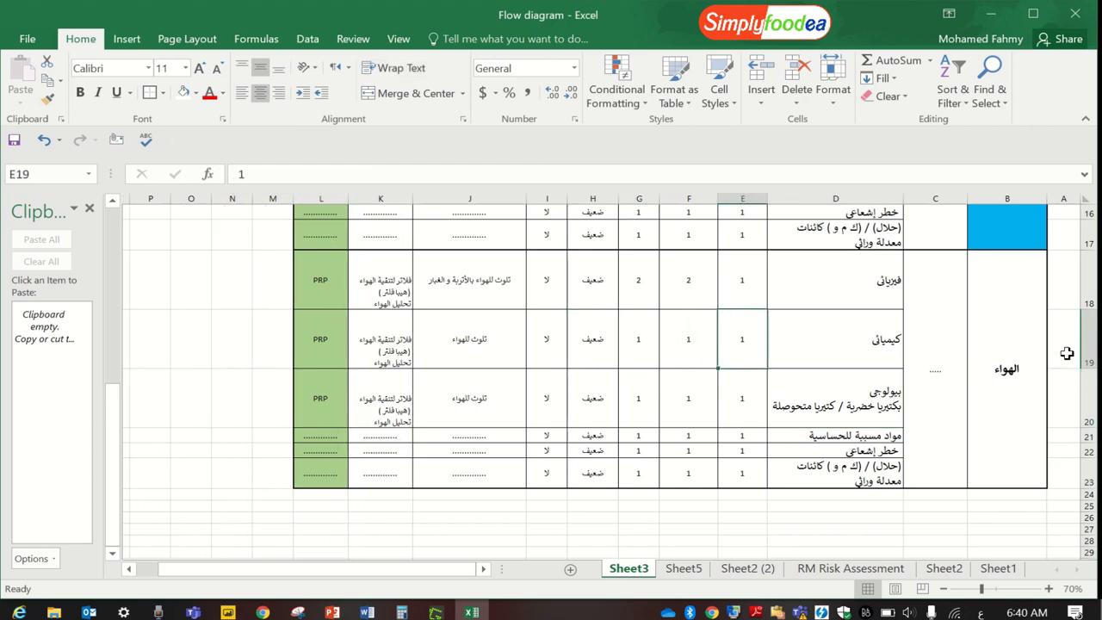
Outline the table's header cells, B4:L5, with a thick outside border.
scroll(814, 362, up, 1)
scroll(814, 361, up, 1)
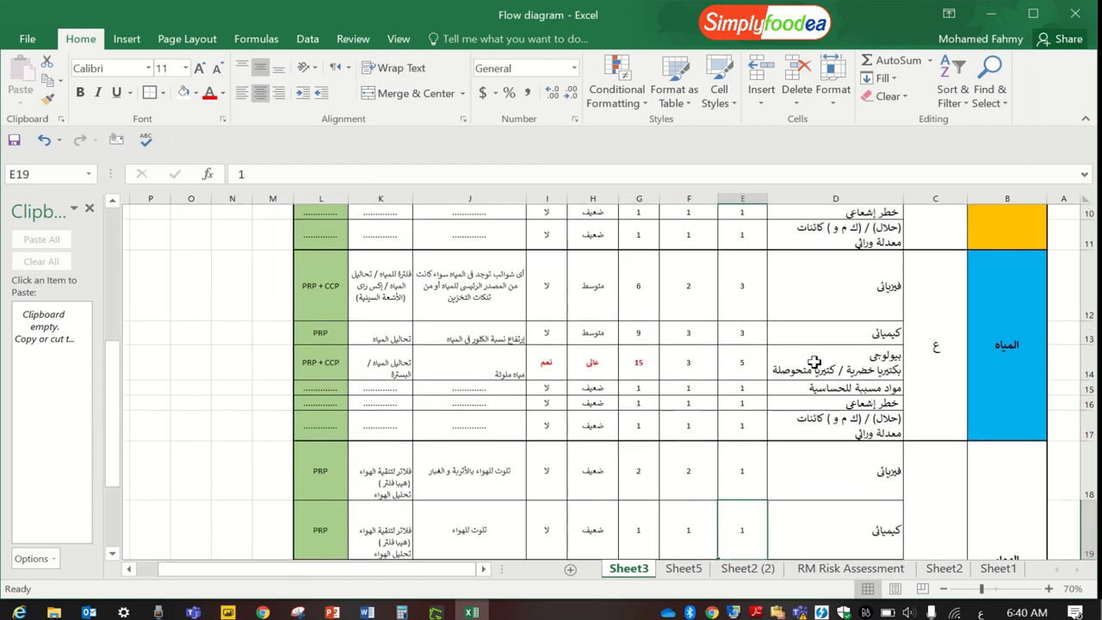
scroll(815, 362, up, 3)
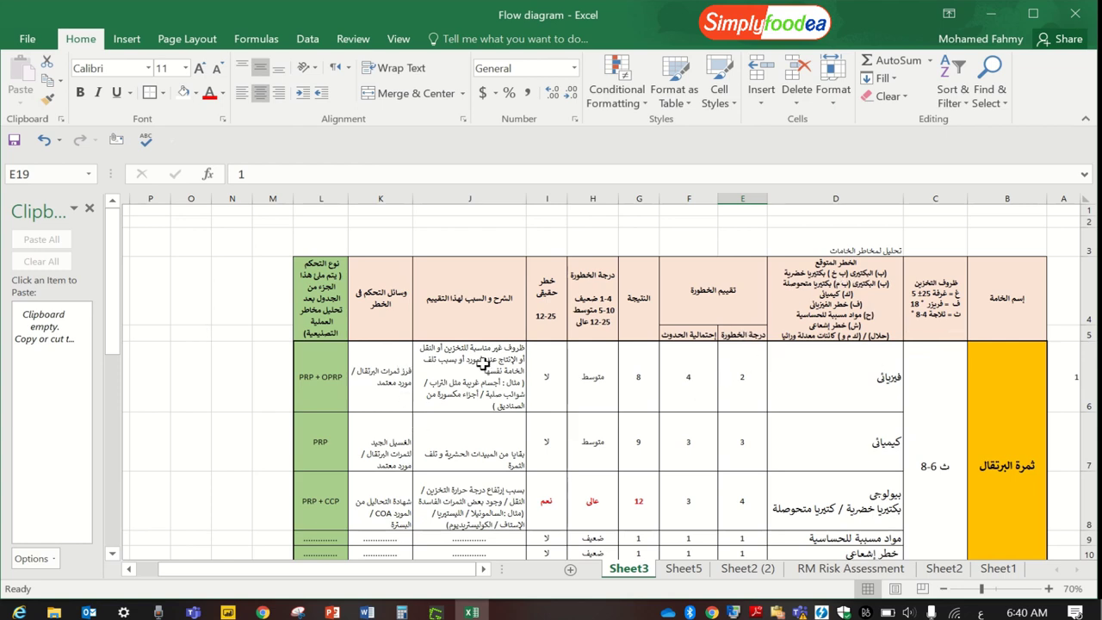
click(321, 293)
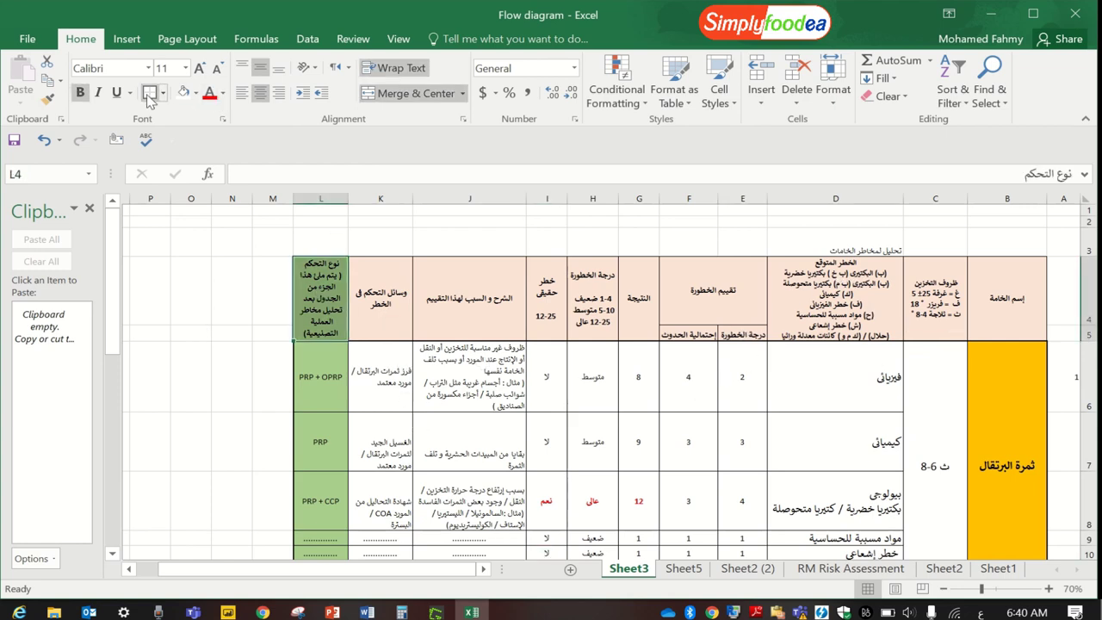
drag(321, 275, 1017, 284)
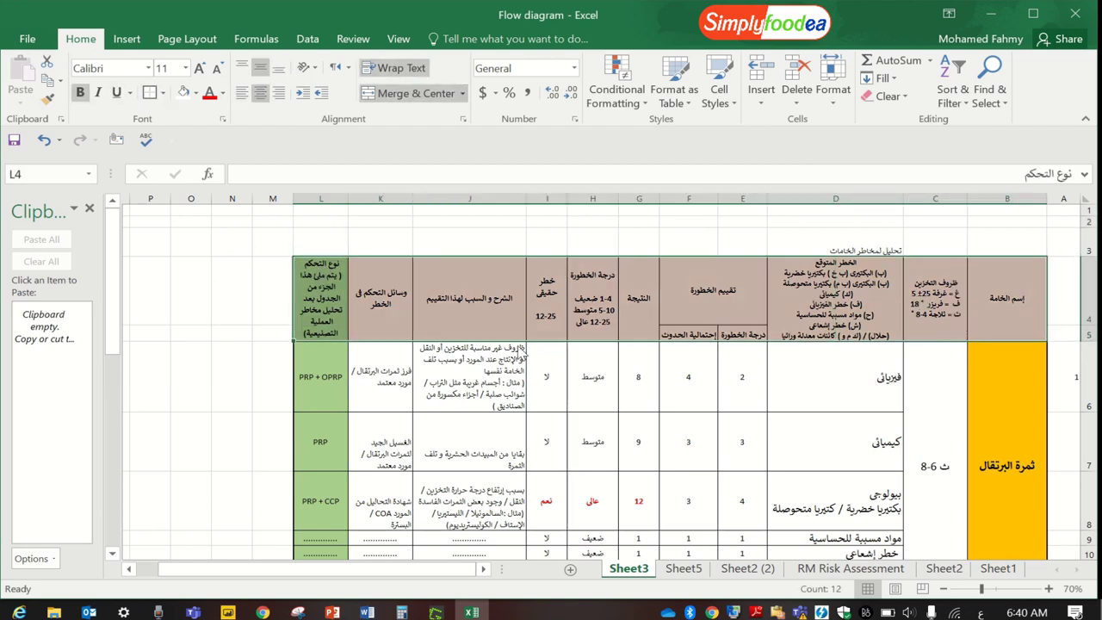
click(739, 397)
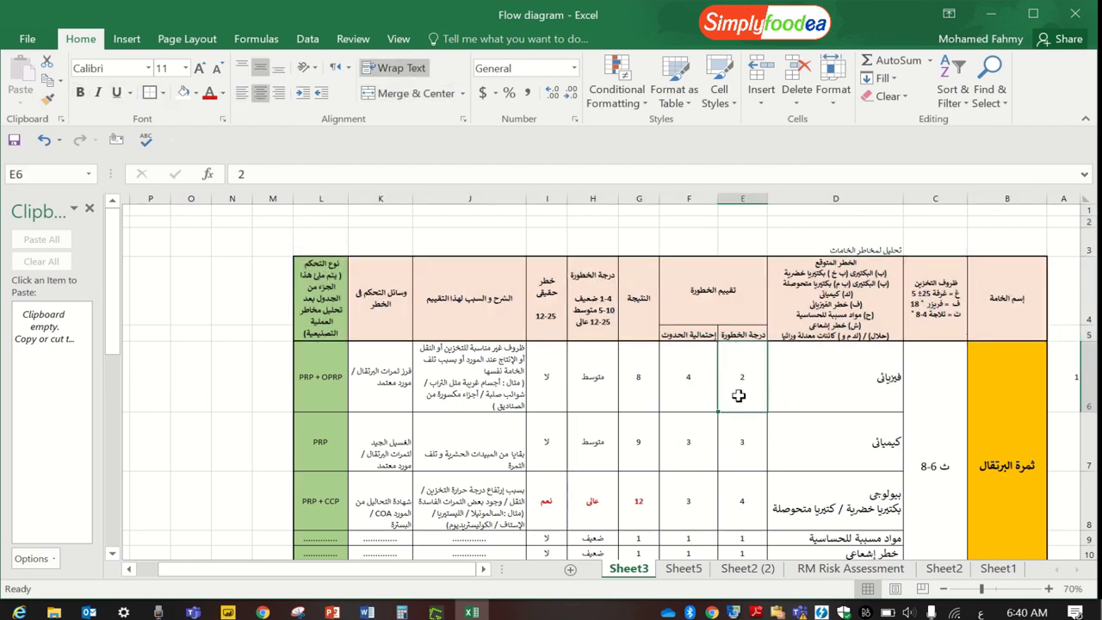
Make the hazard names and ratings in D6:I23 bold for all three raw materials.
scroll(738, 395, down, 2)
scroll(739, 396, up, 1)
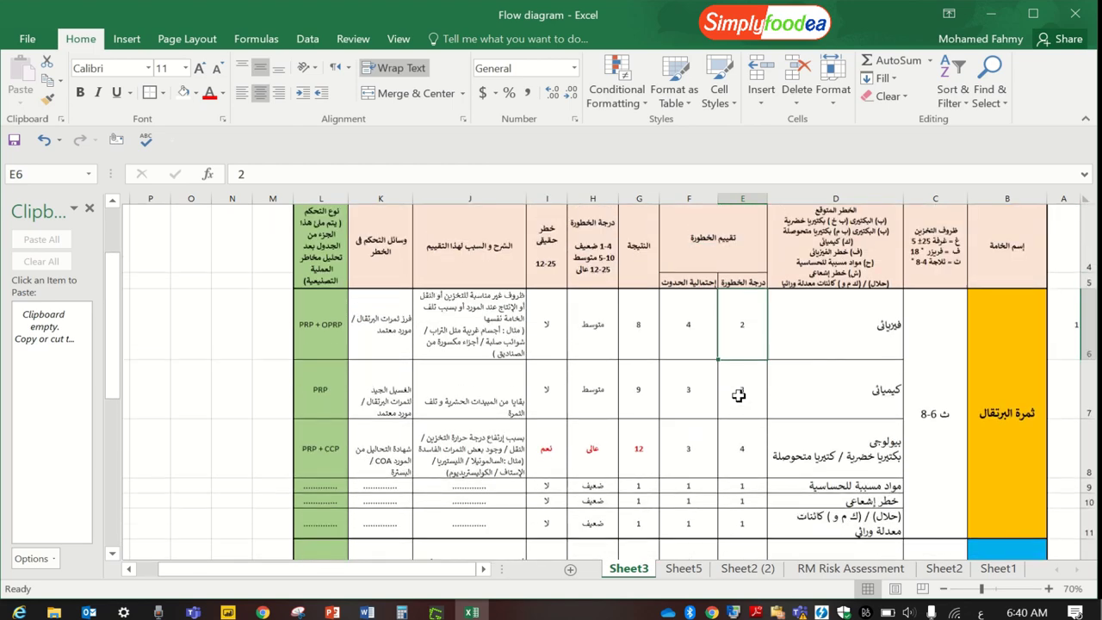
scroll(739, 395, up, 1)
drag(741, 358, 612, 394)
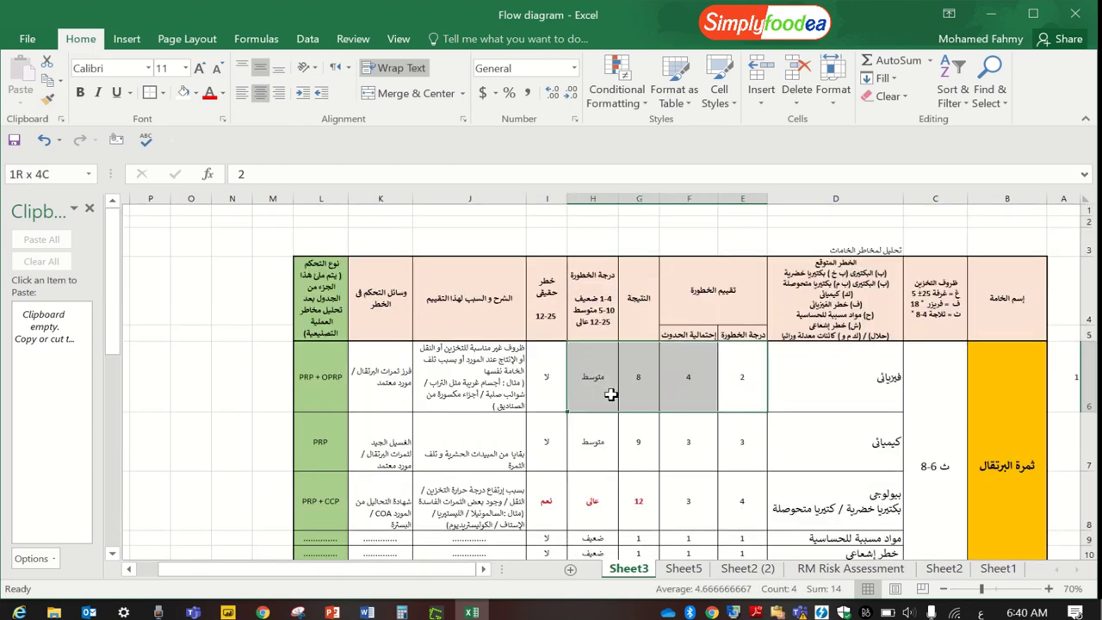
click(957, 382)
drag(822, 362, 551, 527)
drag(541, 612, 548, 534)
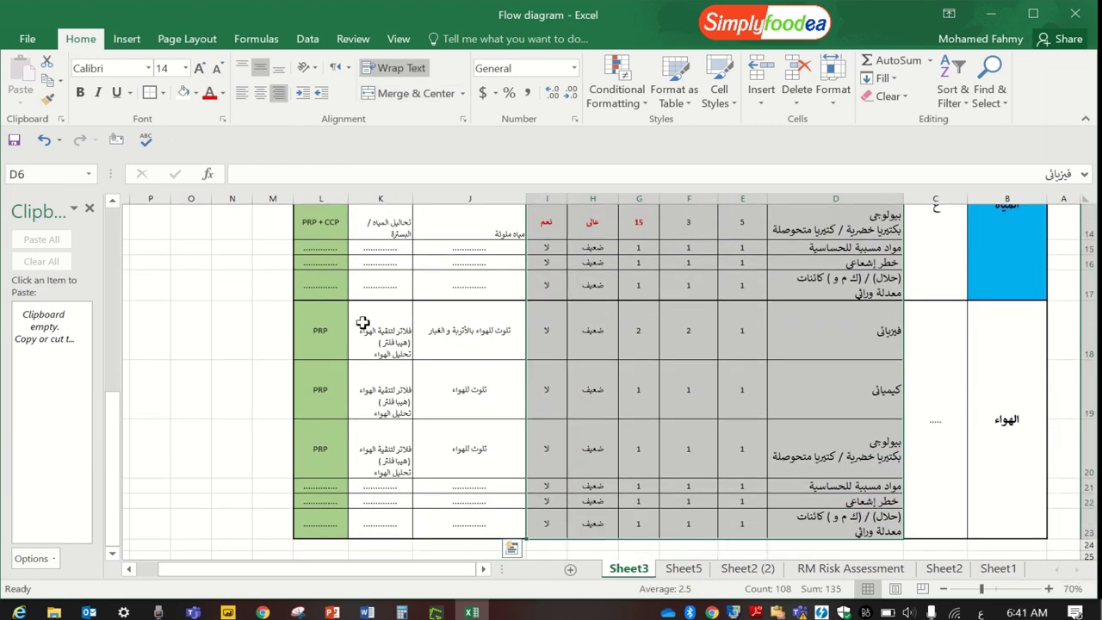
click(175, 71)
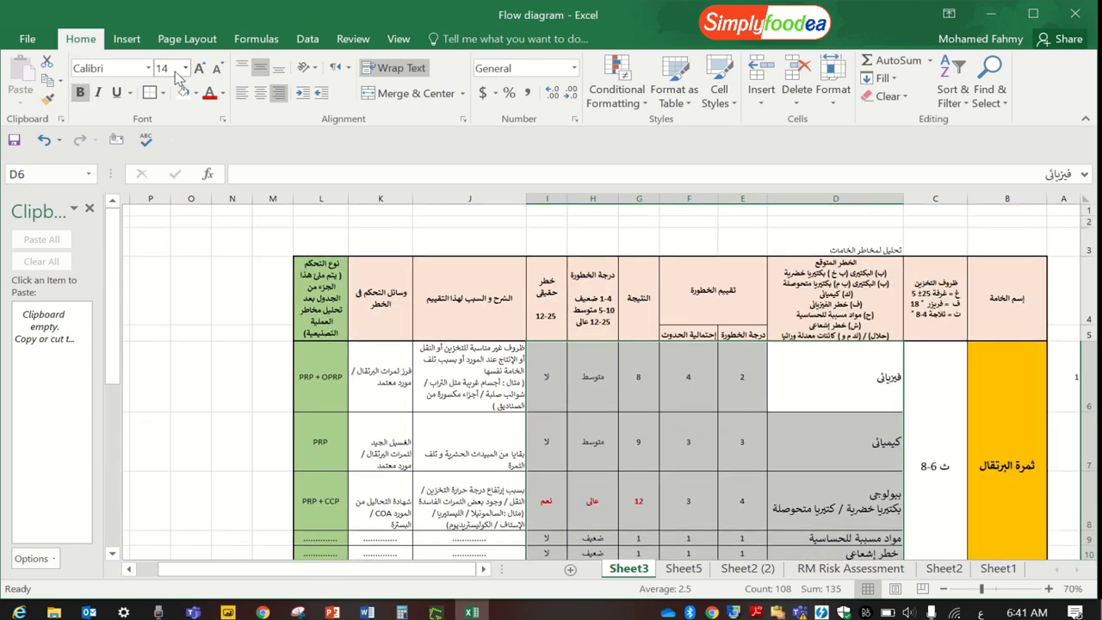
click(769, 424)
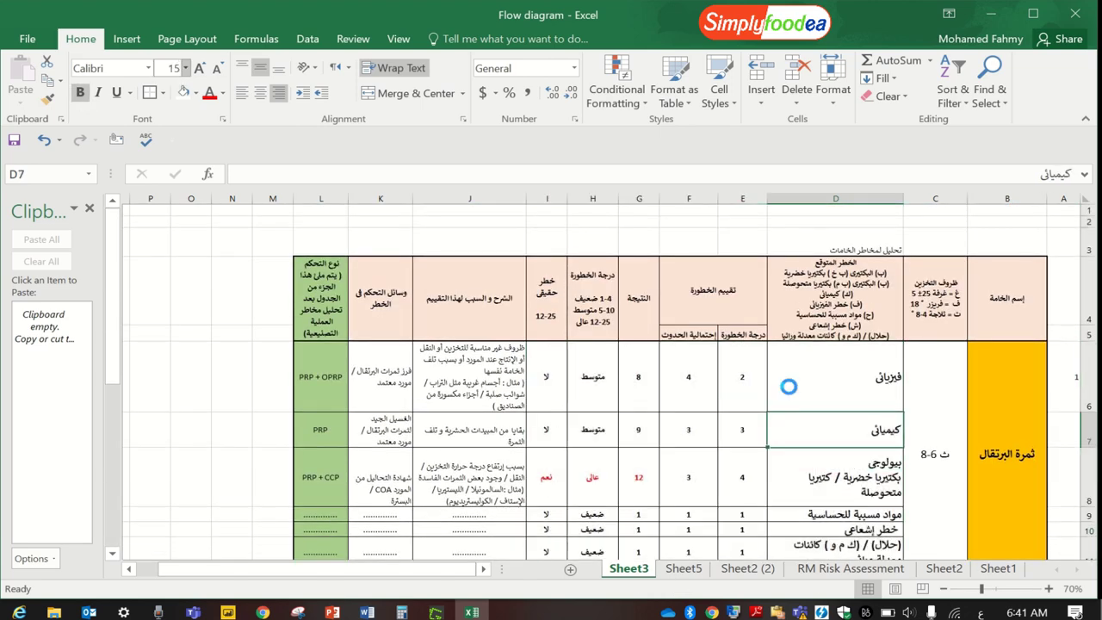
click(788, 383)
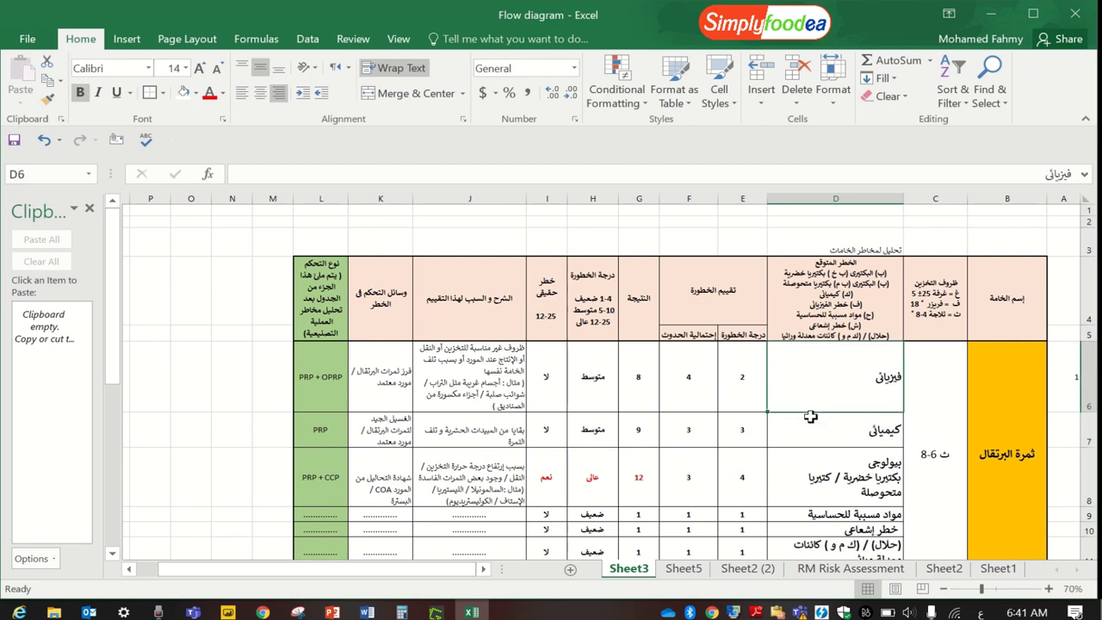